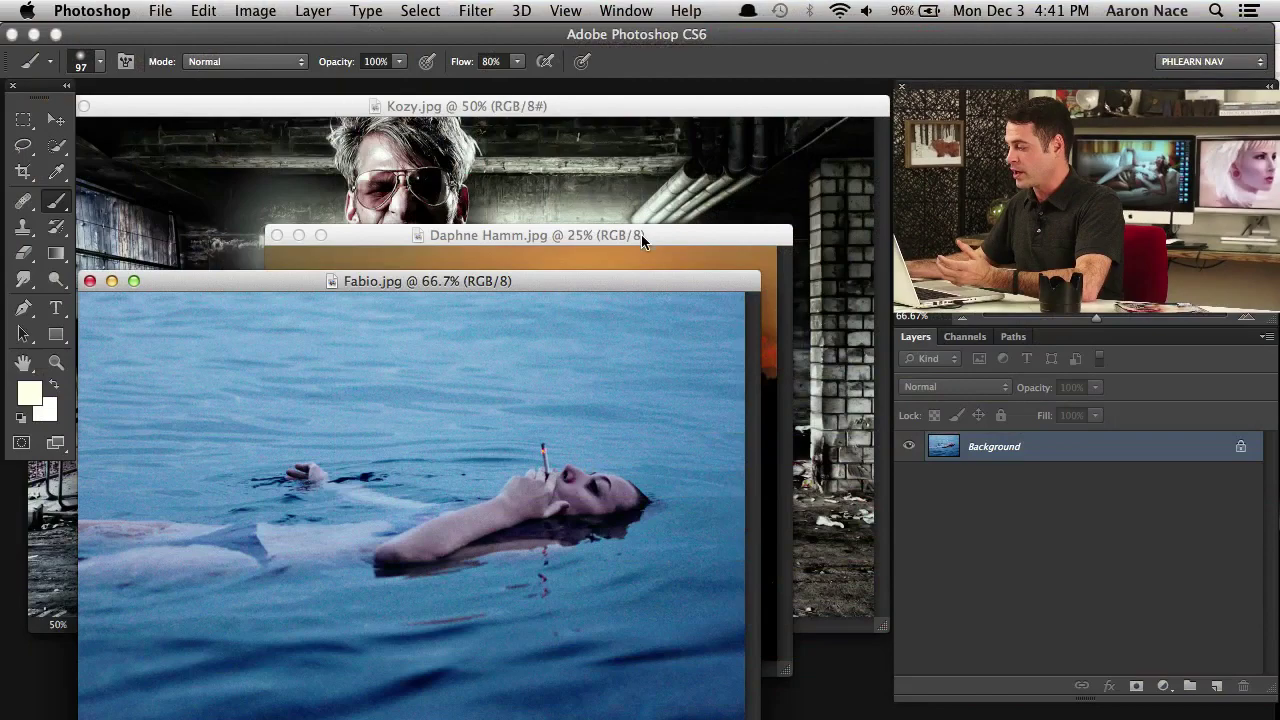
{"action": "mouse_move", "coordinate": [640, 235]}
{"action": "left_mouse_down"}
{"action": "mouse_move", "coordinate": [680, 240]}
{"action": "mouse_move", "coordinate": [677, 215]}
{"action": "left_mouse_up"}
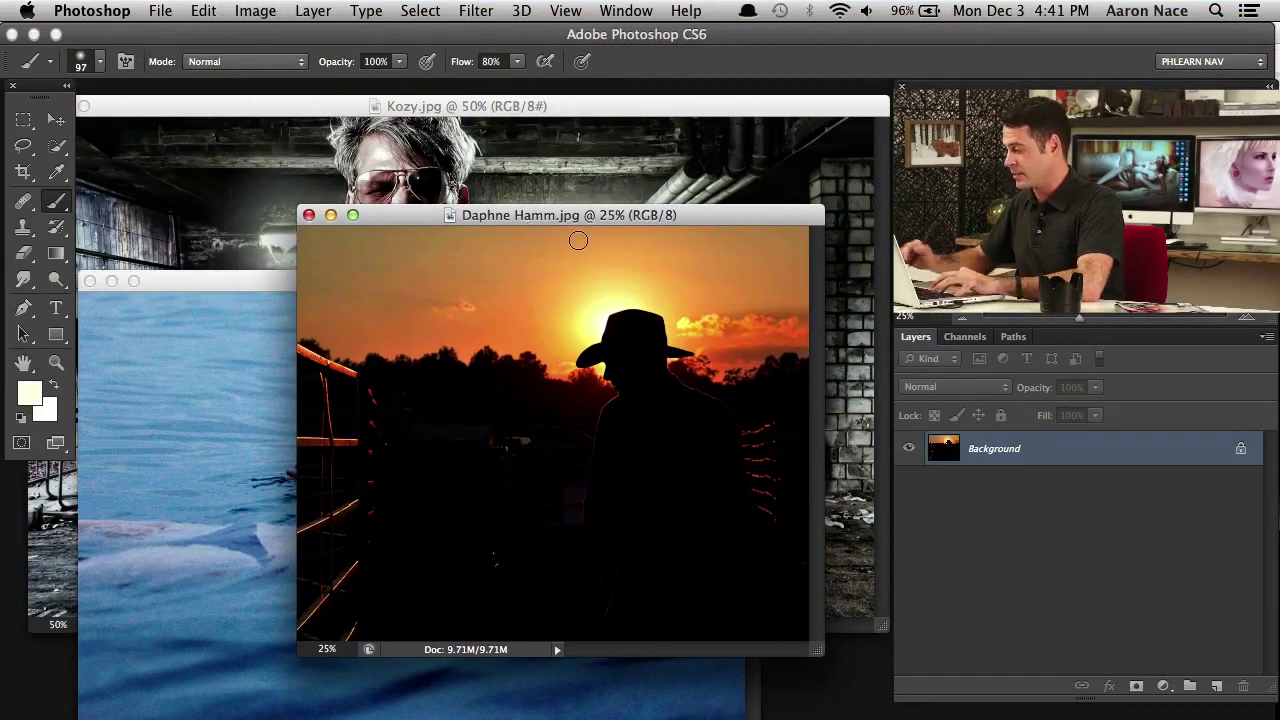
{"action": "key", "text": "f"}
{"action": "key", "text": "super+plus"}
{"action": "key", "text": "super+plus"}
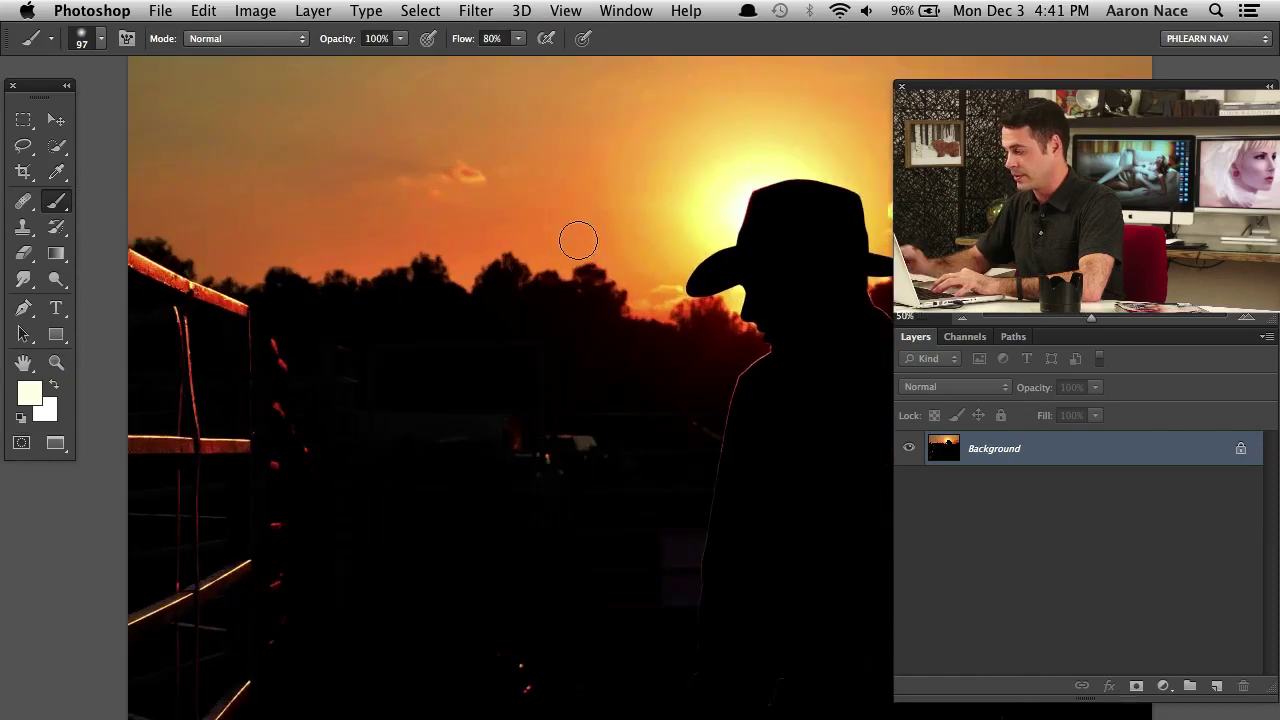
{"action": "left_click_drag", "start_coordinate": [657, 400], "coordinate": [559, 358]}
{"action": "scroll", "coordinate": [555, 340], "scroll_direction": "right", "scroll_amount": 10}
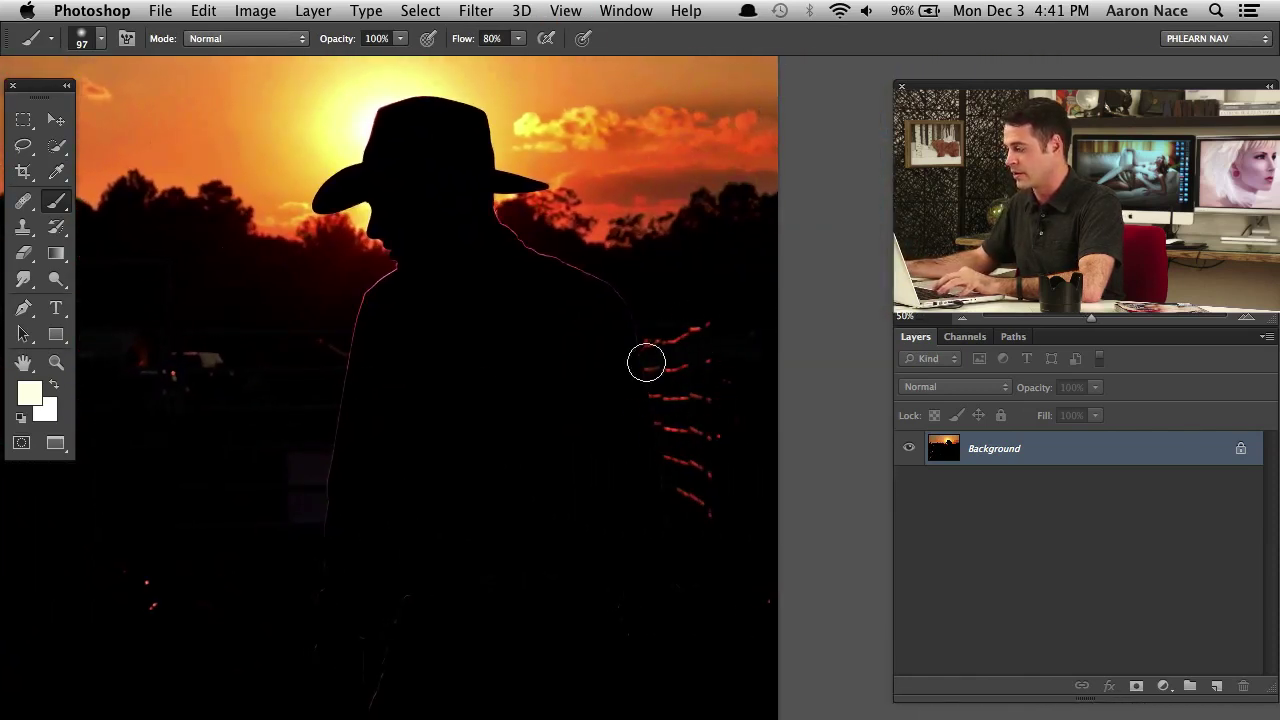
{"action": "left_click_drag", "start_coordinate": [429, 429], "coordinate": [586, 429]}
{"action": "key", "text": "super+minus"}
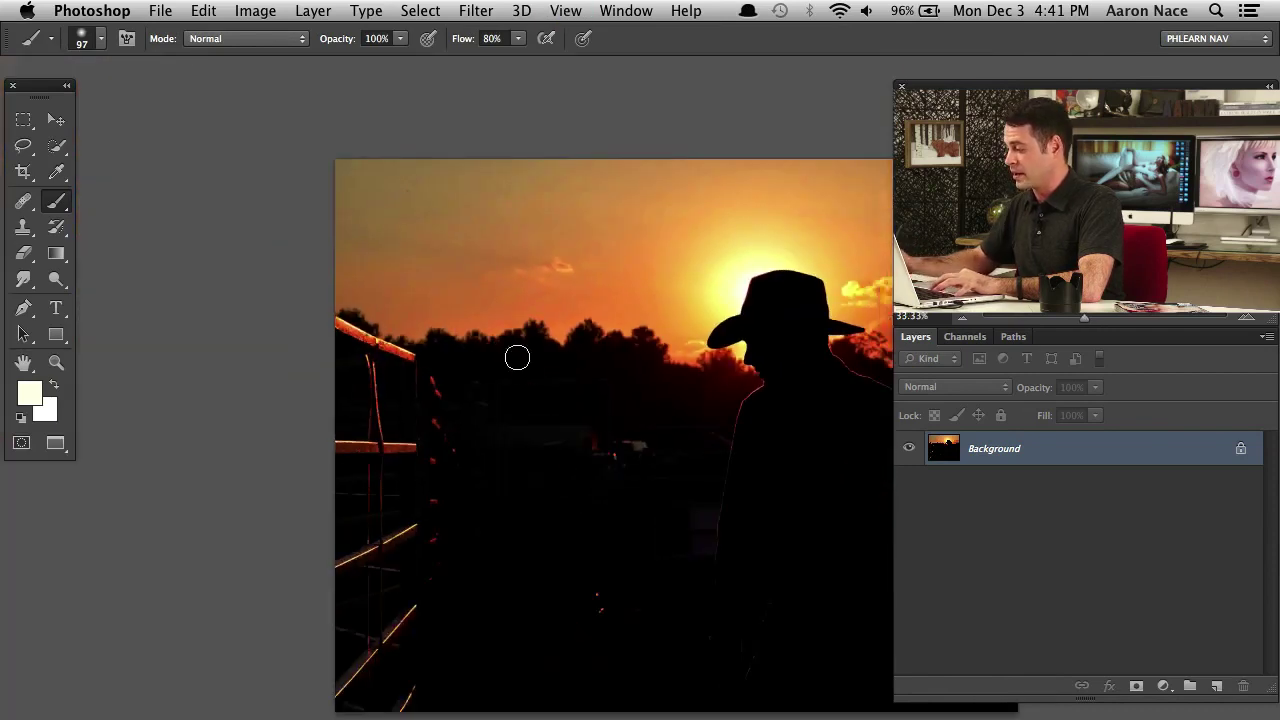
{"action": "scroll", "coordinate": [743, 420], "scroll_direction": "right", "scroll_amount": 5}
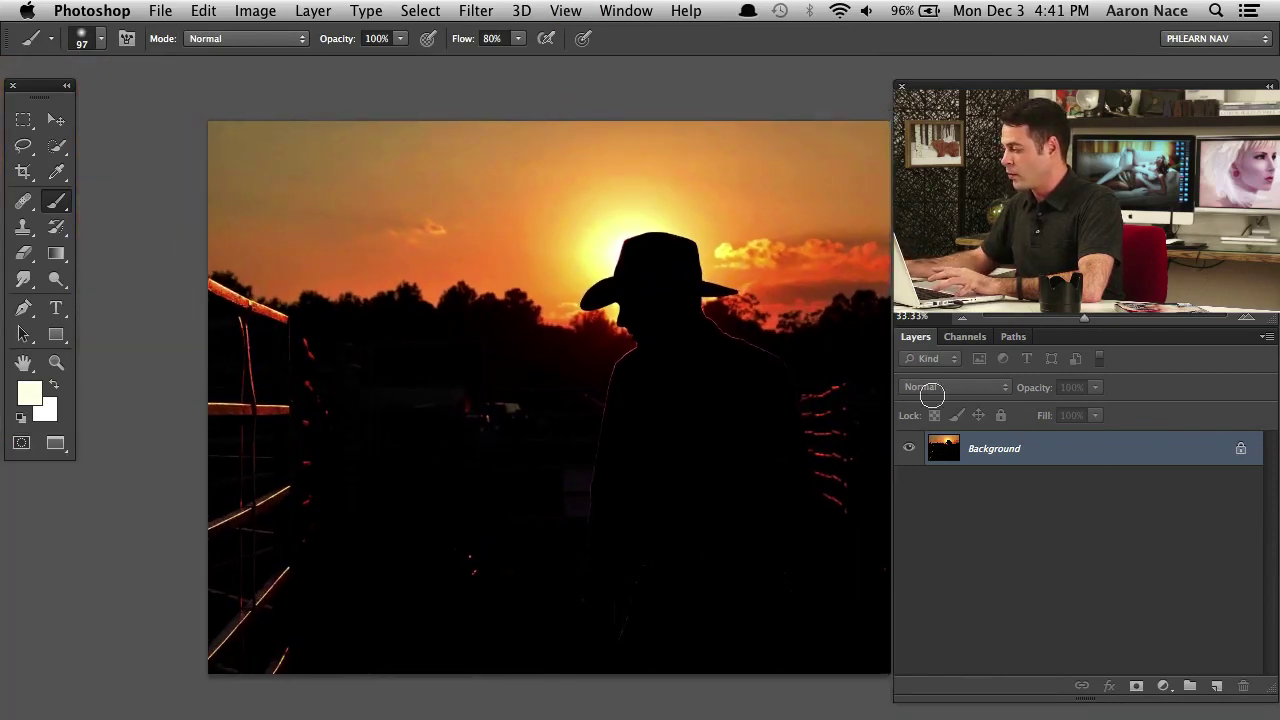
Add a Curves adjustment layer above the sunset photo's Background
{"action": "left_click", "coordinate": [1162, 686]}
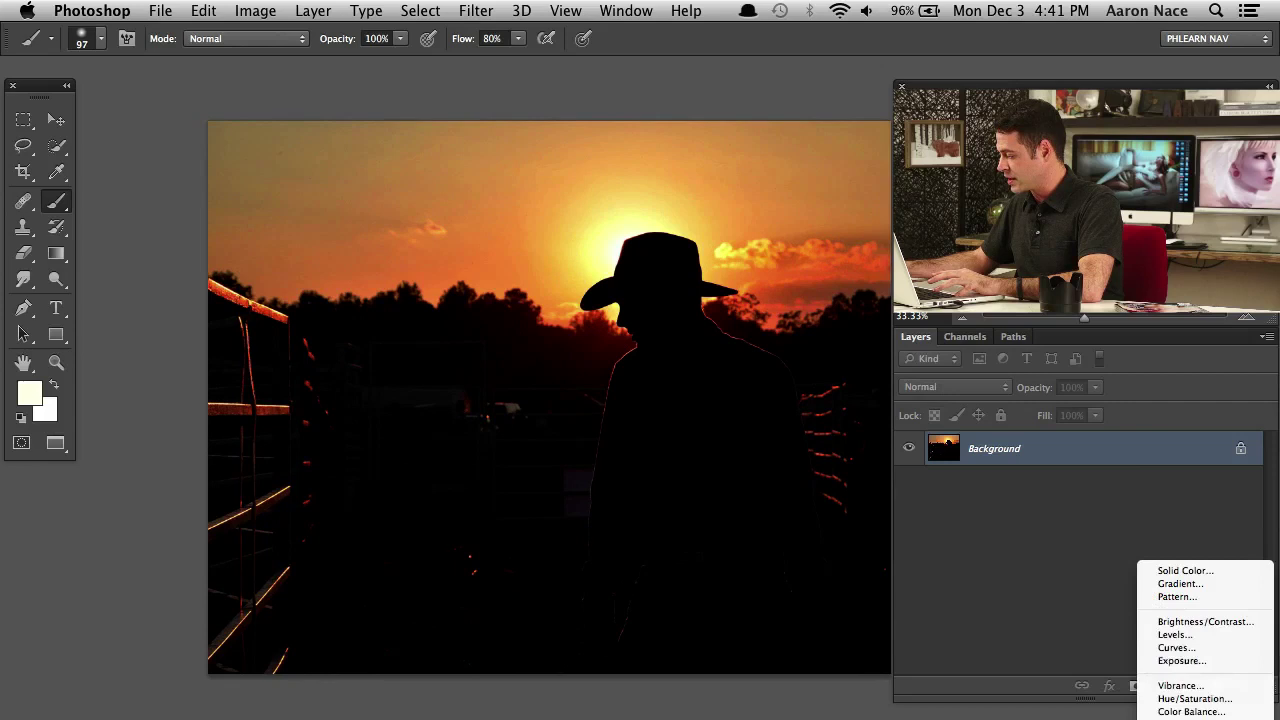
{"action": "left_click", "coordinate": [1178, 634]}
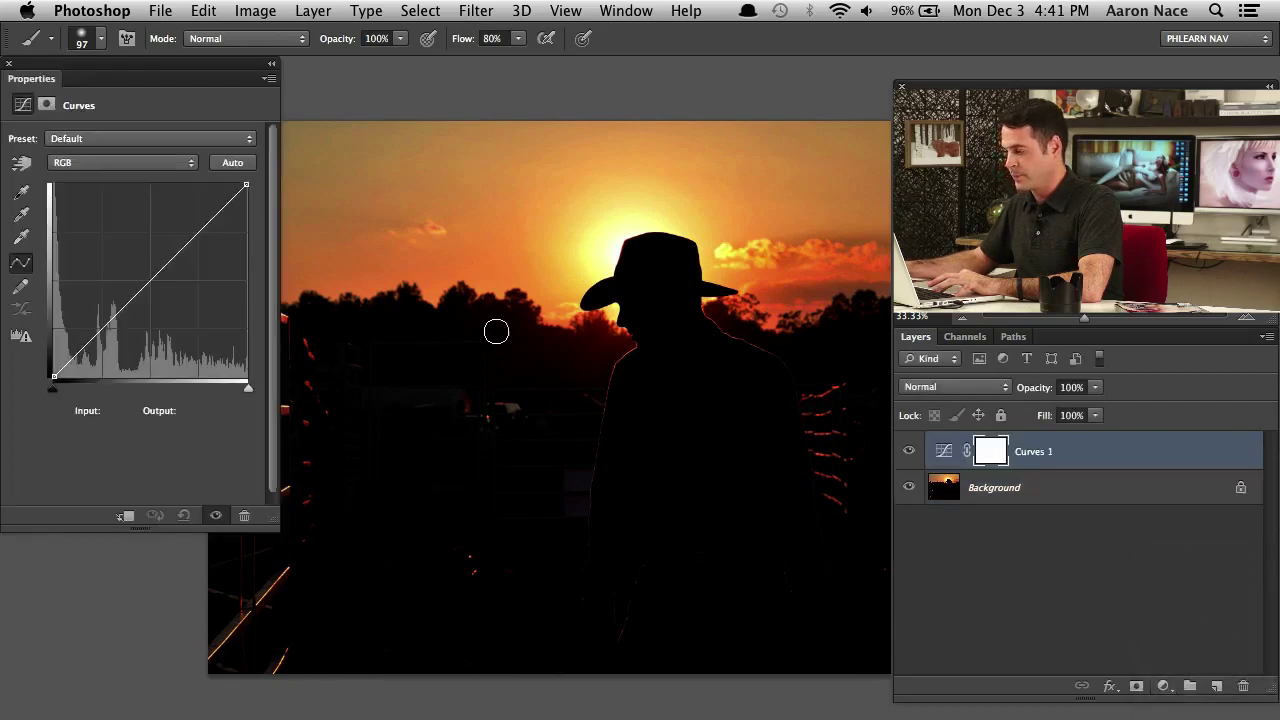
{"action": "scroll", "coordinate": [449, 391], "scroll_direction": "left", "scroll_amount": 5}
{"action": "scroll", "coordinate": [318, 180], "scroll_direction": "right", "scroll_amount": 3}
{"action": "scroll", "coordinate": [318, 180], "scroll_direction": "down", "scroll_amount": 2}
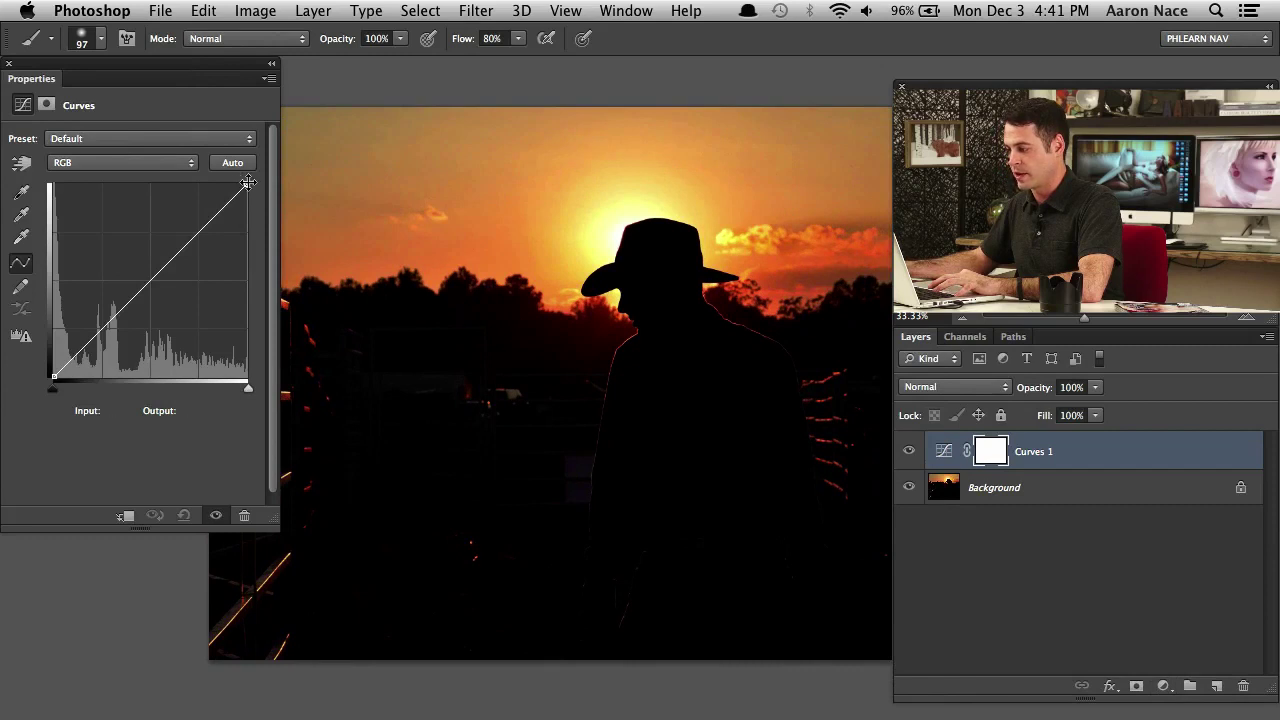
Try moving the RGB curve's black and white points, leaving the curve straight
{"action": "mouse_move", "coordinate": [53, 375]}
{"action": "left_mouse_down"}
{"action": "mouse_move", "coordinate": [49, 338]}
{"action": "mouse_move", "coordinate": [47, 392]}
{"action": "mouse_move", "coordinate": [109, 390]}
{"action": "mouse_move", "coordinate": [108, 377]}
{"action": "mouse_move", "coordinate": [46, 392]}
{"action": "left_mouse_up"}
{"action": "left_click", "coordinate": [52, 378]}
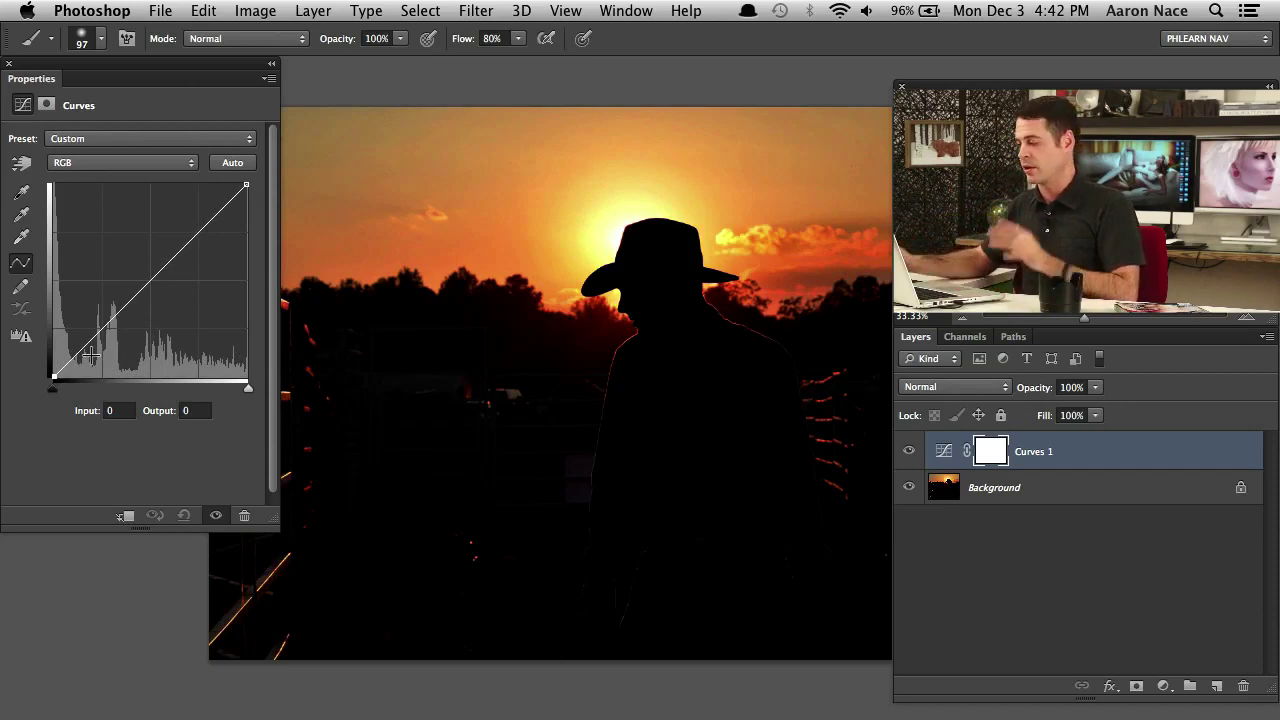
{"action": "left_click", "coordinate": [246, 185]}
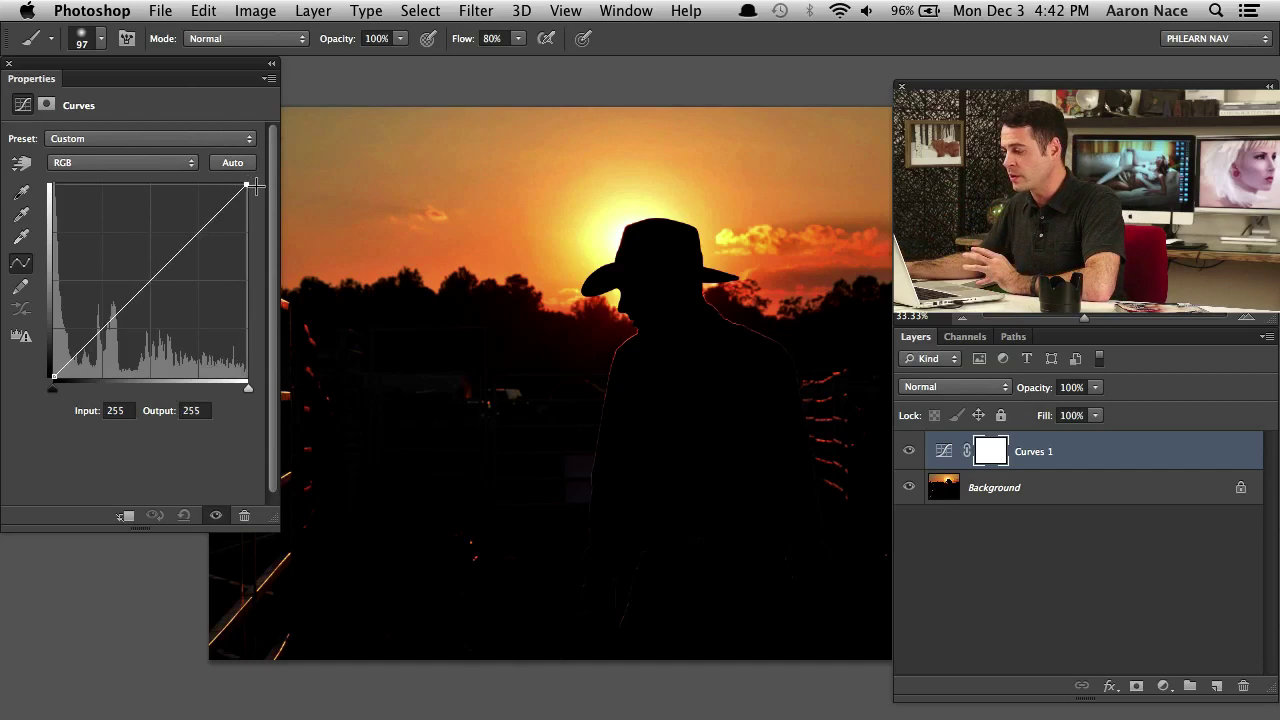
{"action": "left_click_drag", "start_coordinate": [257, 187], "coordinate": [250, 158]}
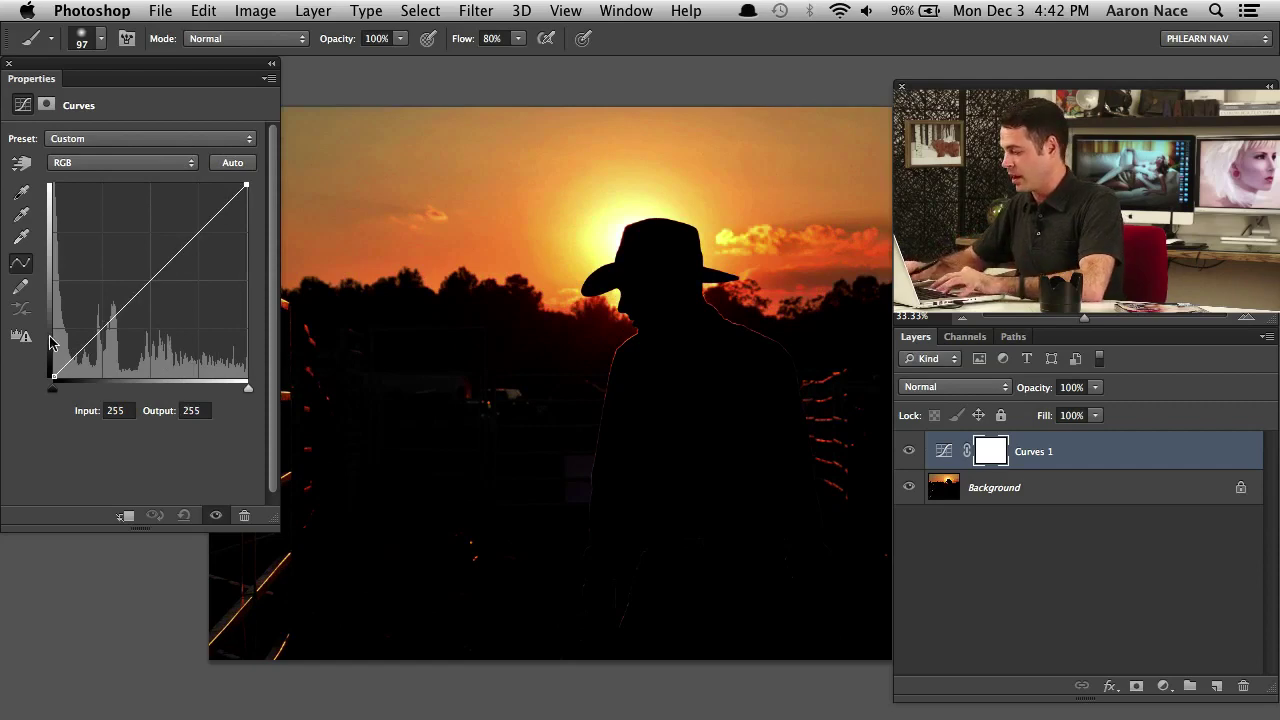
{"action": "key", "text": "super+equal"}
{"action": "left_click_drag", "start_coordinate": [543, 417], "coordinate": [570, 425]}
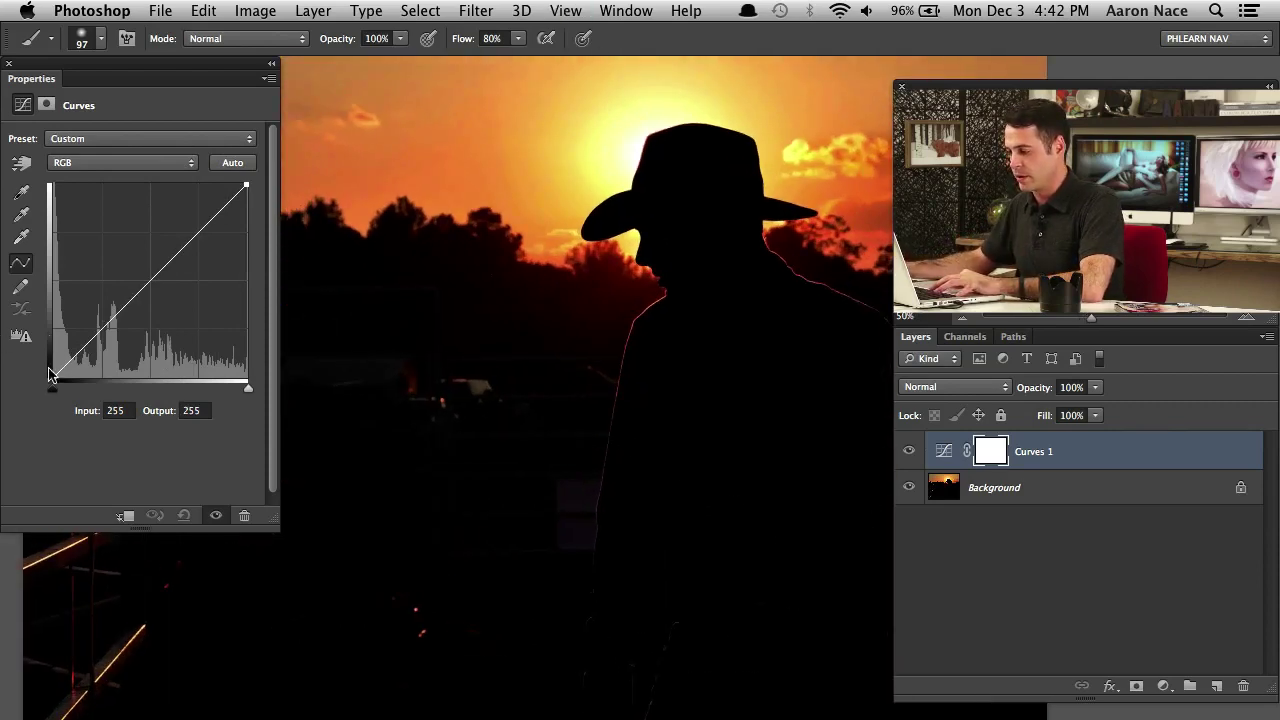
{"action": "left_click_drag", "start_coordinate": [53, 375], "coordinate": [40, 337]}
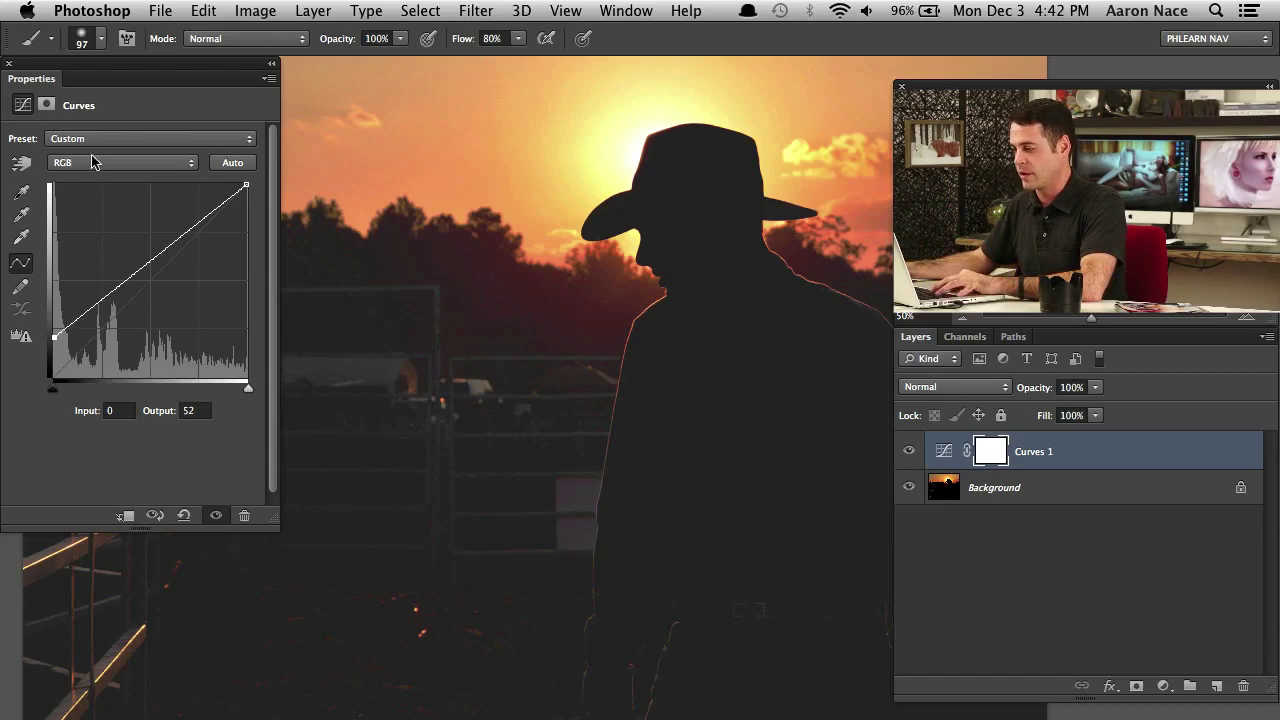
{"action": "left_click_drag", "start_coordinate": [55, 336], "coordinate": [40, 395]}
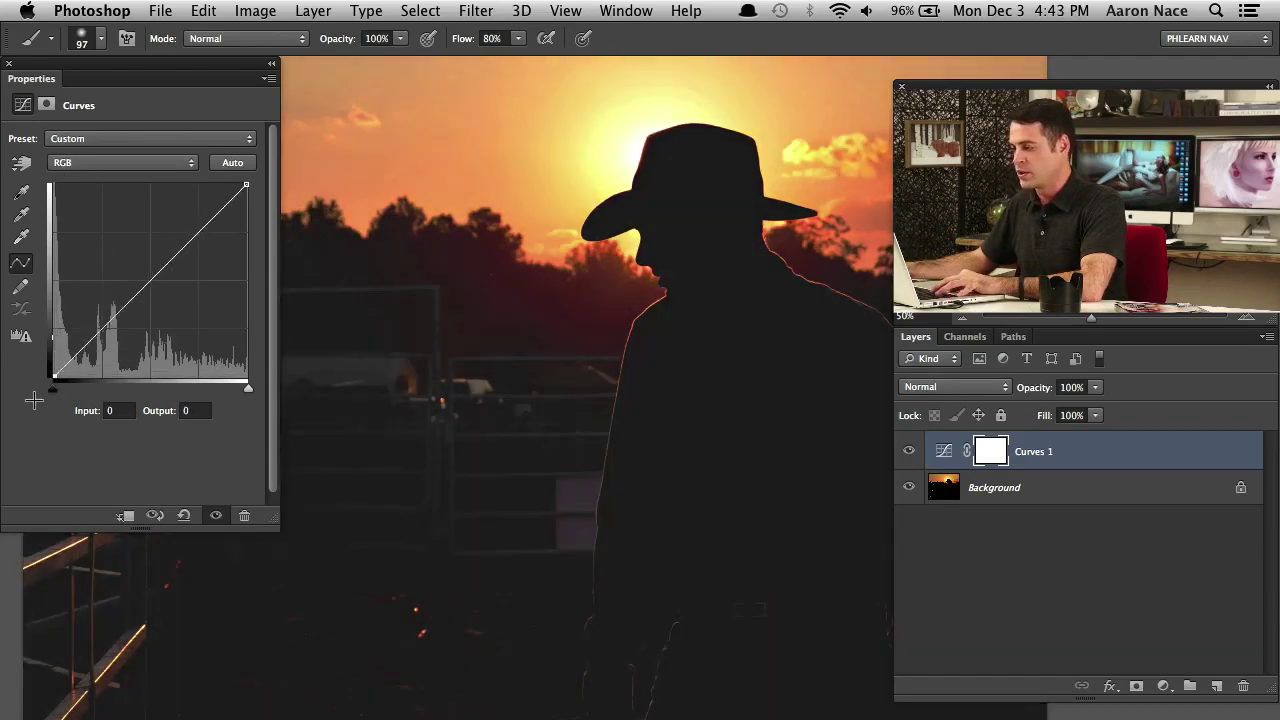
Raise the Red channel's black point to Output 48
{"action": "left_click", "coordinate": [85, 163]}
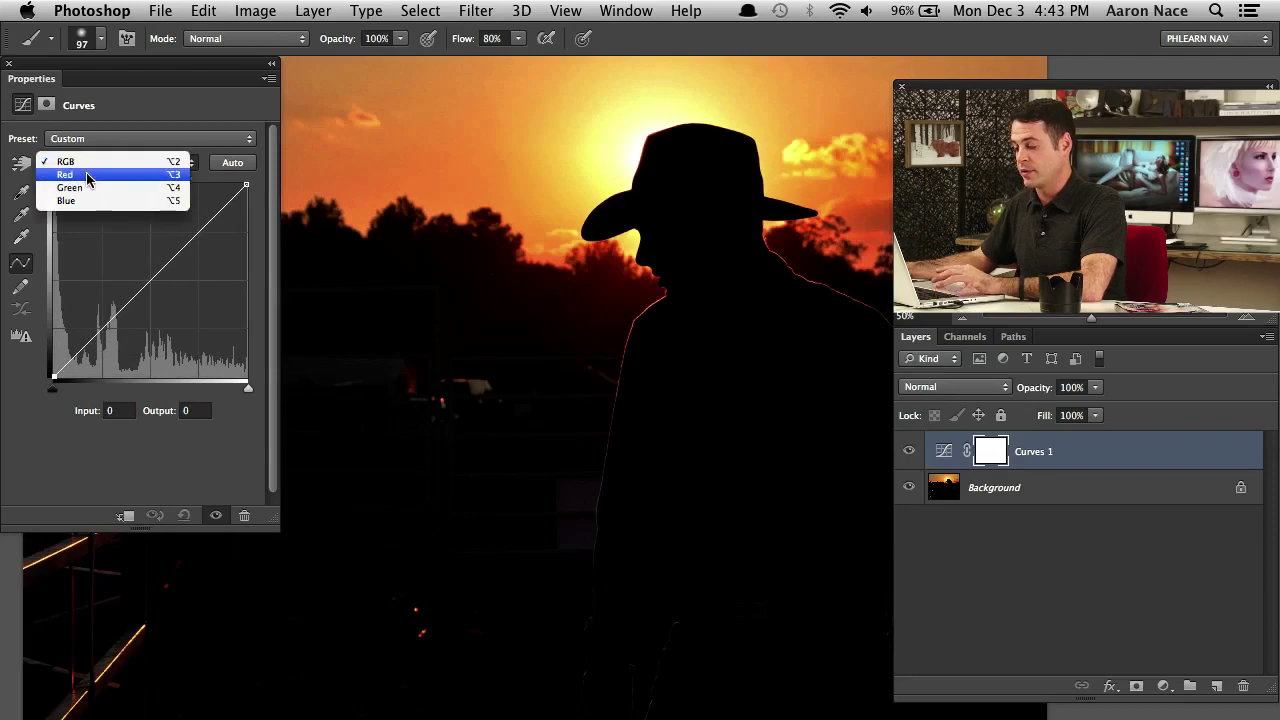
{"action": "left_click", "coordinate": [87, 176]}
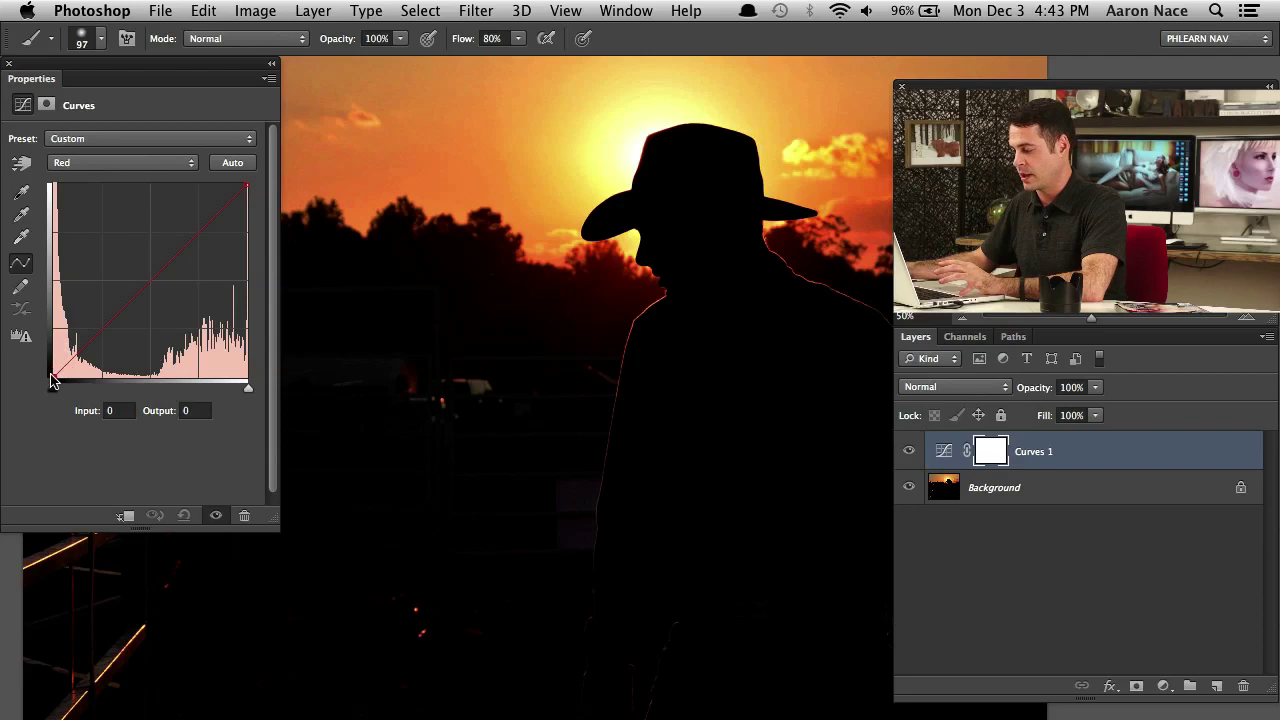
{"action": "left_click_drag", "start_coordinate": [54, 373], "coordinate": [49, 338]}
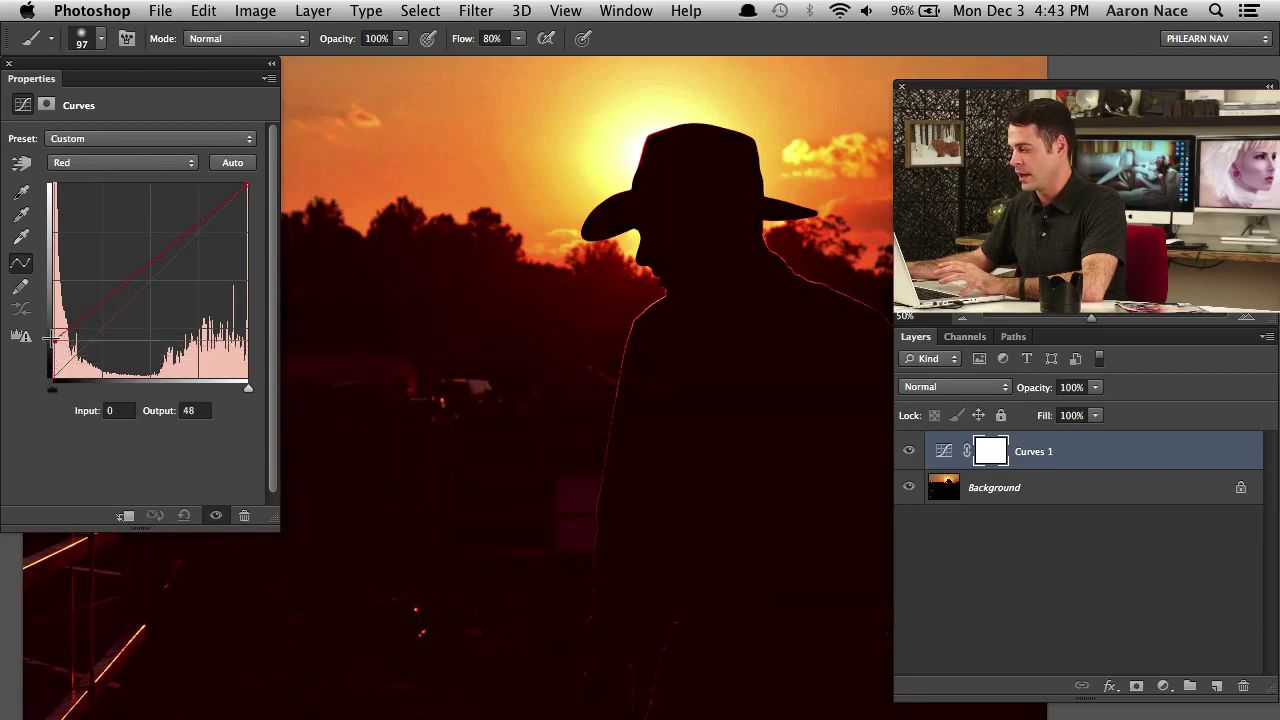
Raise the Green channel's black point to Output 29
{"action": "left_click", "coordinate": [90, 162]}
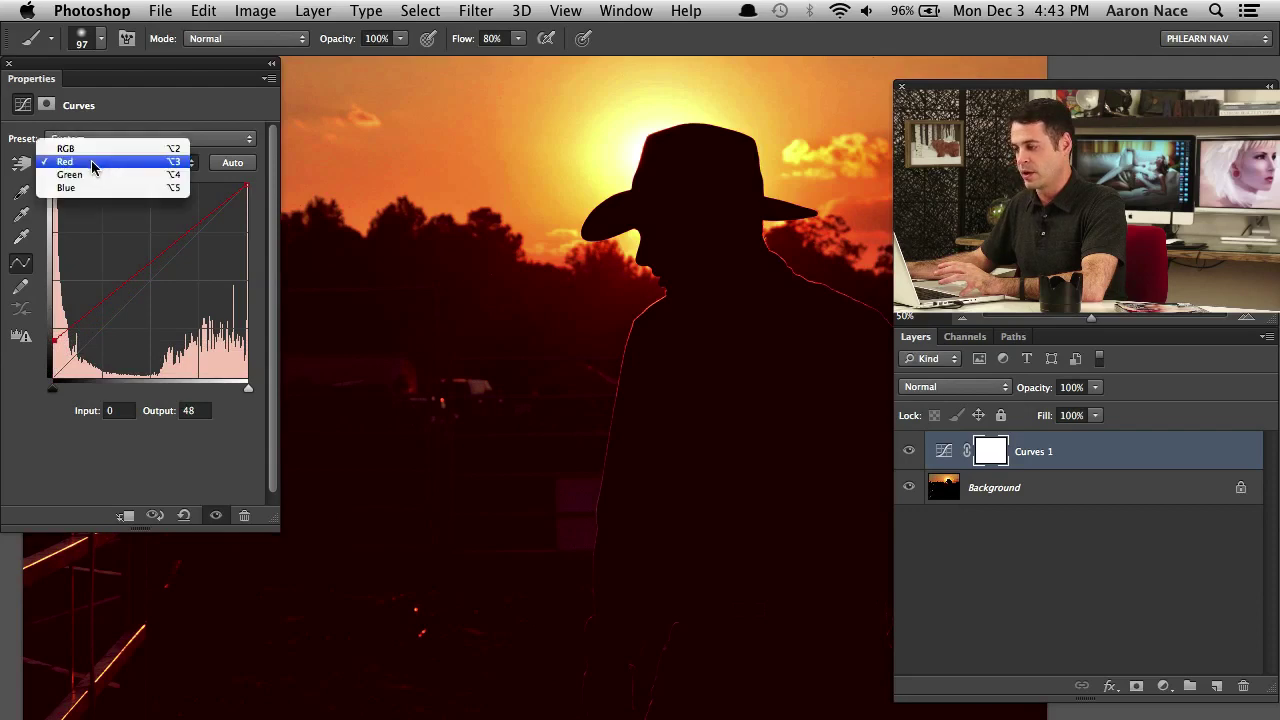
{"action": "left_click", "coordinate": [90, 172]}
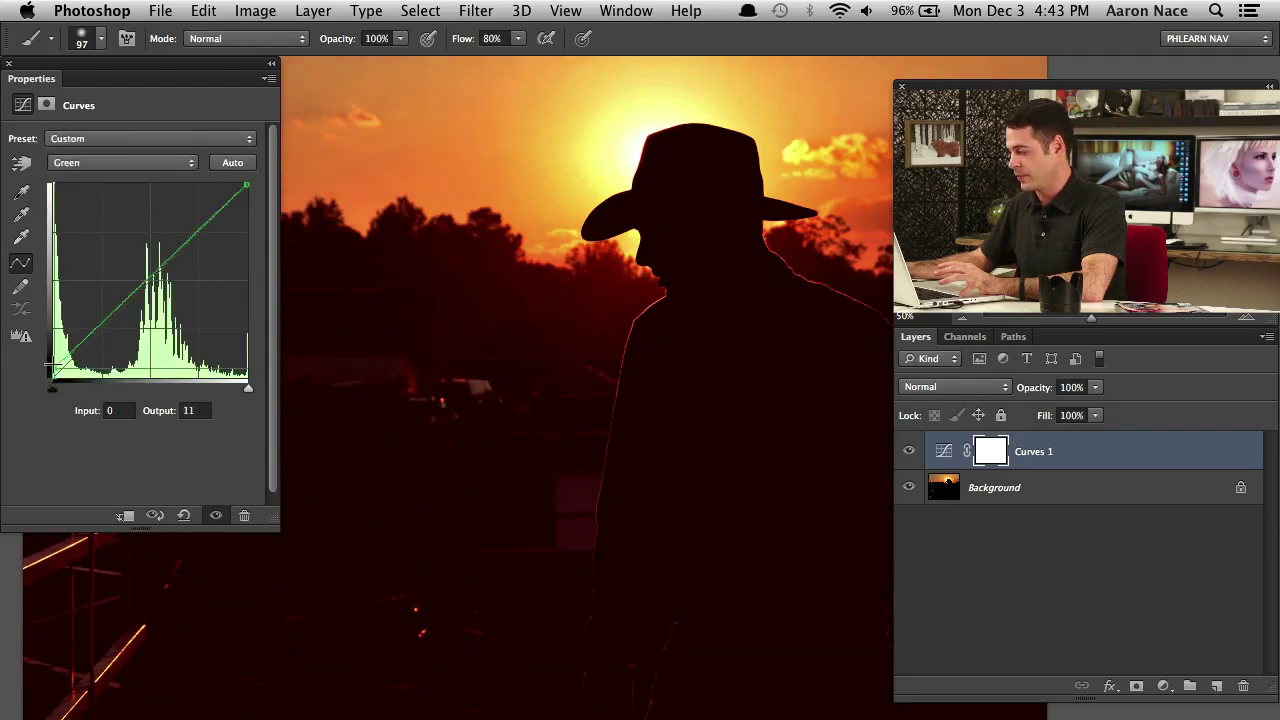
{"action": "left_click_drag", "start_coordinate": [50, 365], "coordinate": [37, 337]}
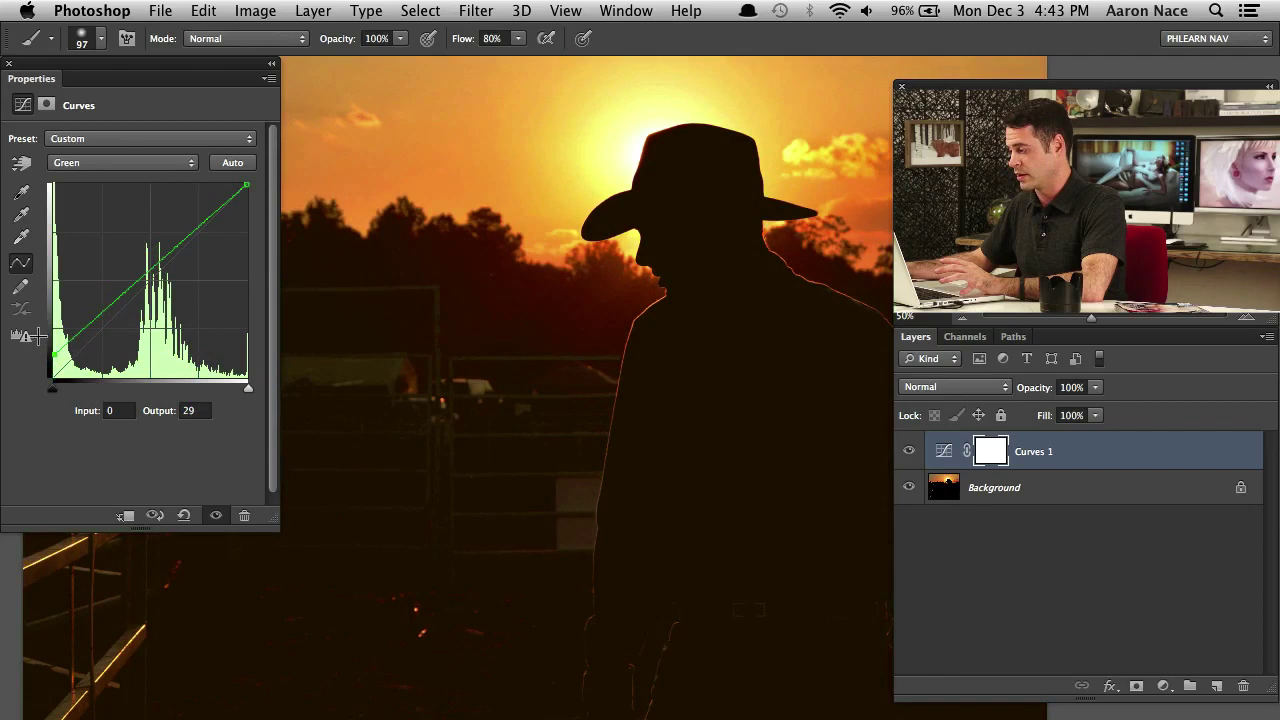
Test the Blue channel's black point, leaving it at Input 0, Output 0
{"action": "left_click", "coordinate": [100, 164]}
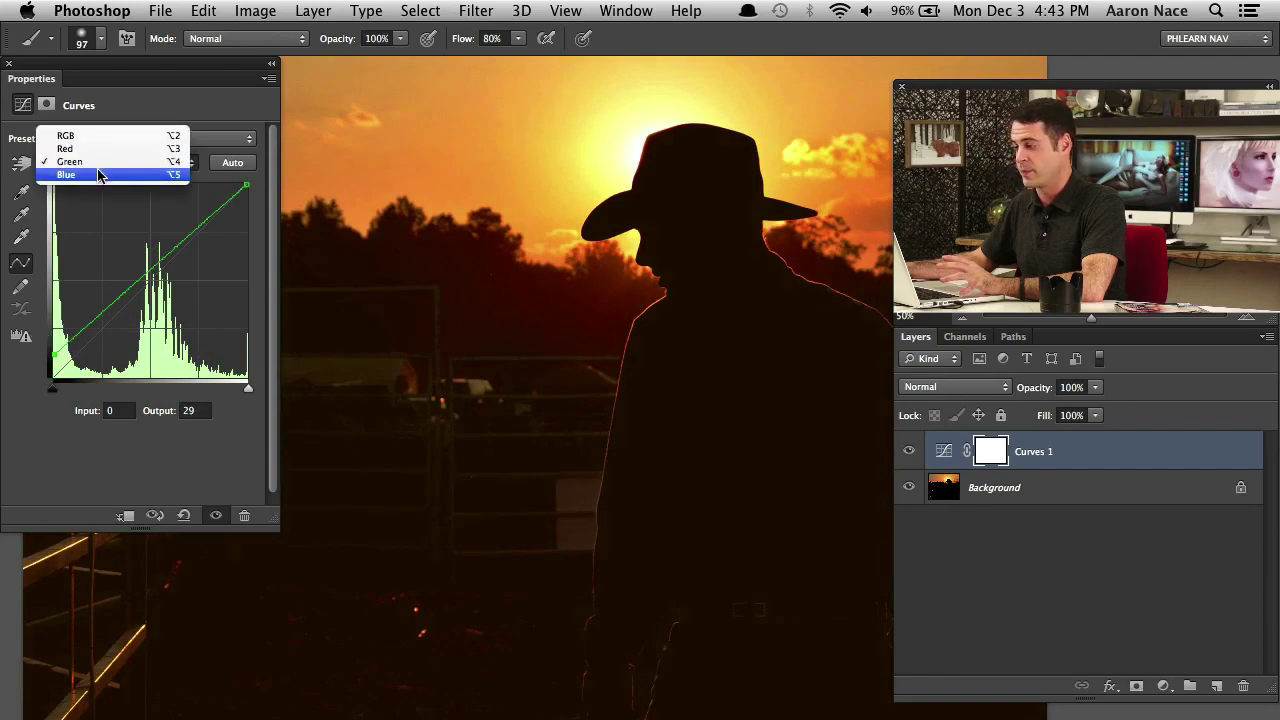
{"action": "left_click", "coordinate": [103, 175]}
{"action": "mouse_move", "coordinate": [52, 373]}
{"action": "left_mouse_down"}
{"action": "mouse_move", "coordinate": [30, 290]}
{"action": "mouse_move", "coordinate": [30, 385]}
{"action": "left_mouse_up"}
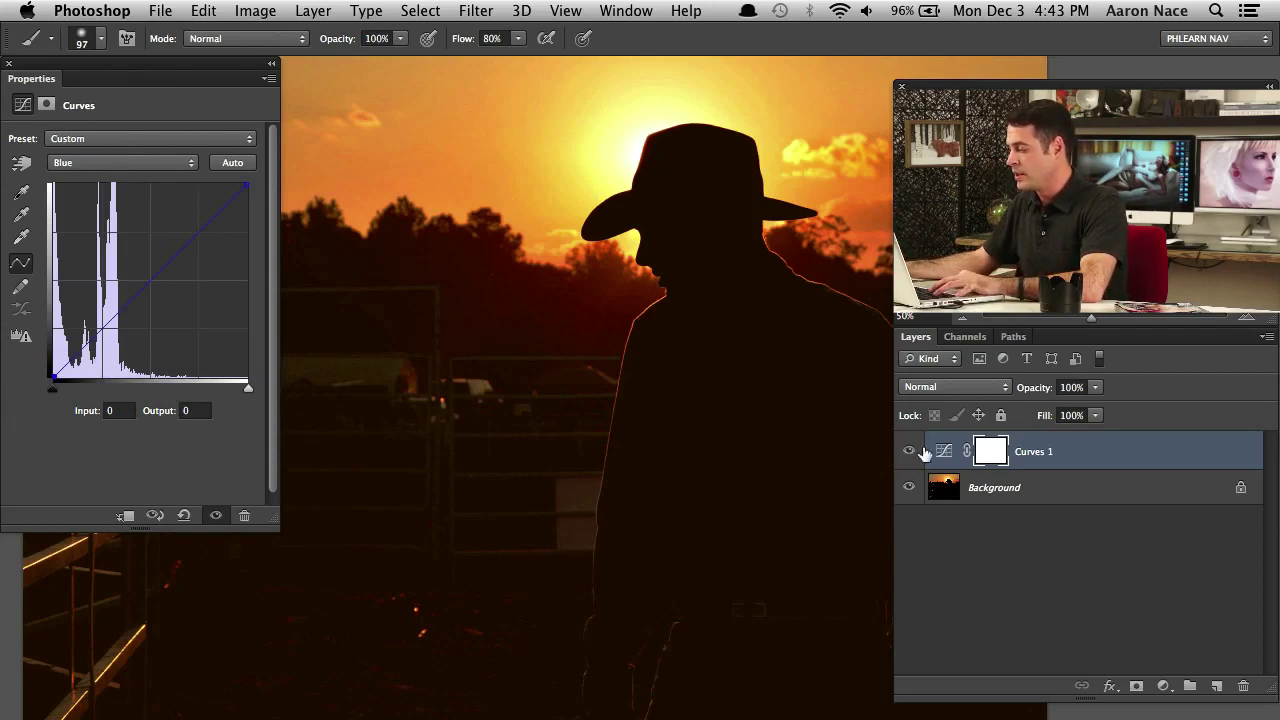
Toggle Curves 1 on and off to compare the fence with and without the tint
{"action": "left_click_drag", "start_coordinate": [443, 506], "coordinate": [574, 494]}
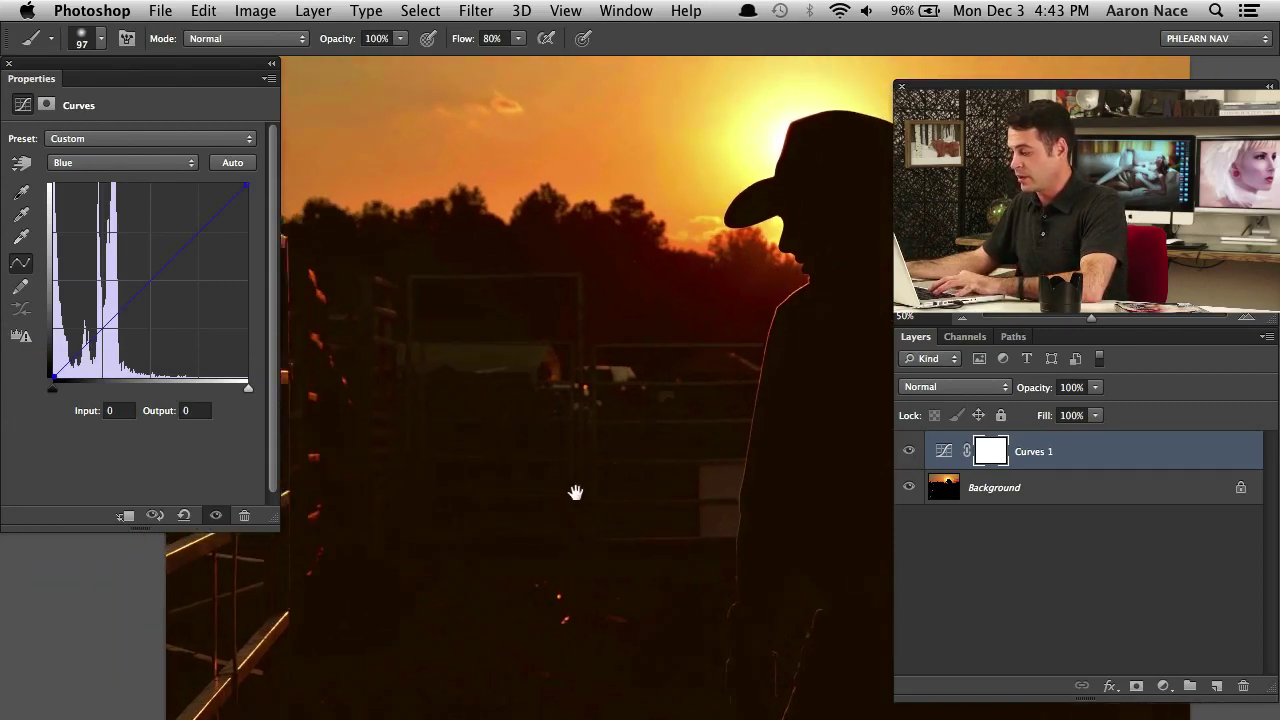
{"action": "left_click", "coordinate": [909, 455]}
{"action": "left_click", "coordinate": [909, 455]}
{"action": "left_click", "coordinate": [909, 455]}
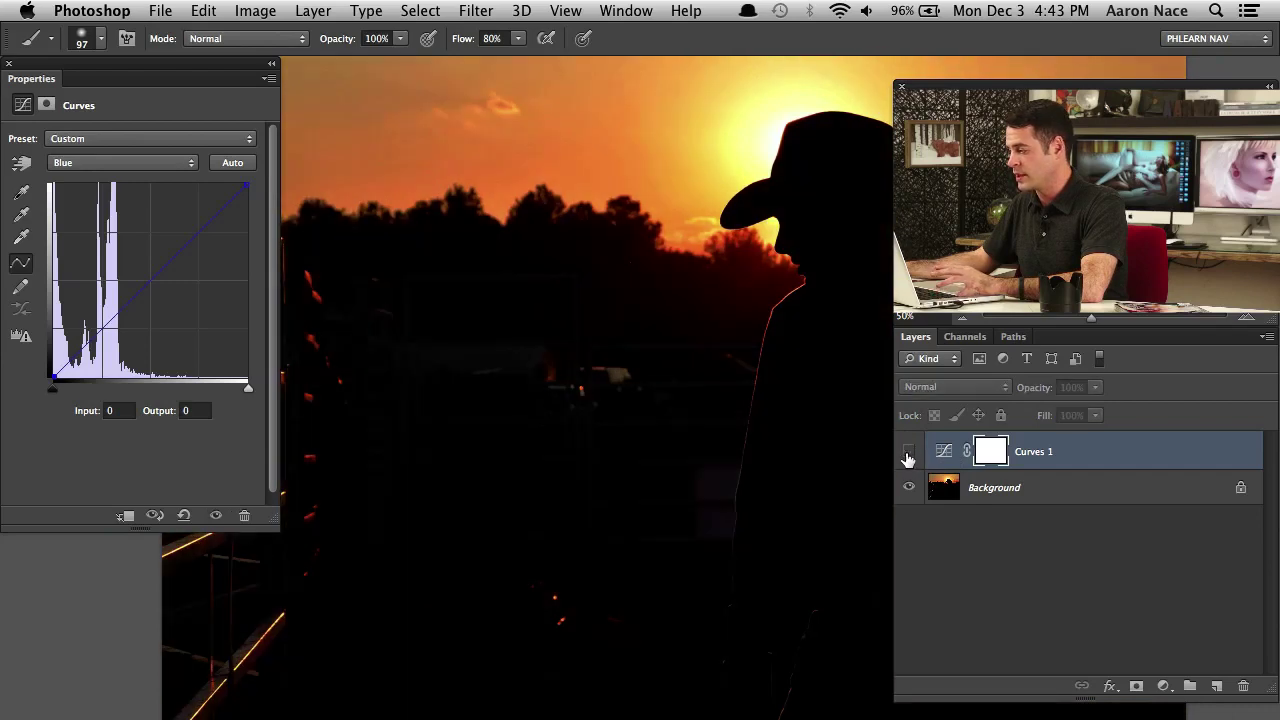
{"action": "left_click", "coordinate": [909, 455]}
{"action": "left_click", "coordinate": [909, 455]}
{"action": "left_click", "coordinate": [906, 456]}
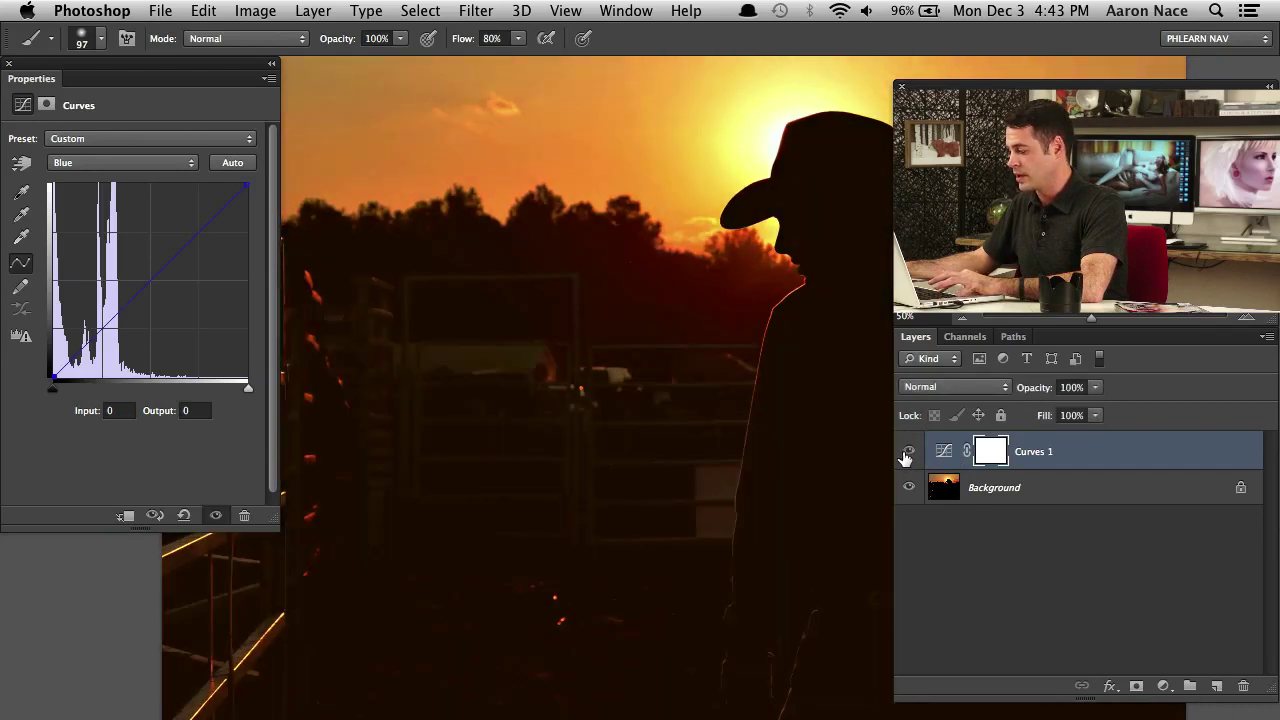
Fit the whole photo on screen, compare again, and leave Curves 1 hidden
{"action": "left_click_drag", "start_coordinate": [799, 469], "coordinate": [657, 466]}
{"action": "key", "text": "super+minus"}
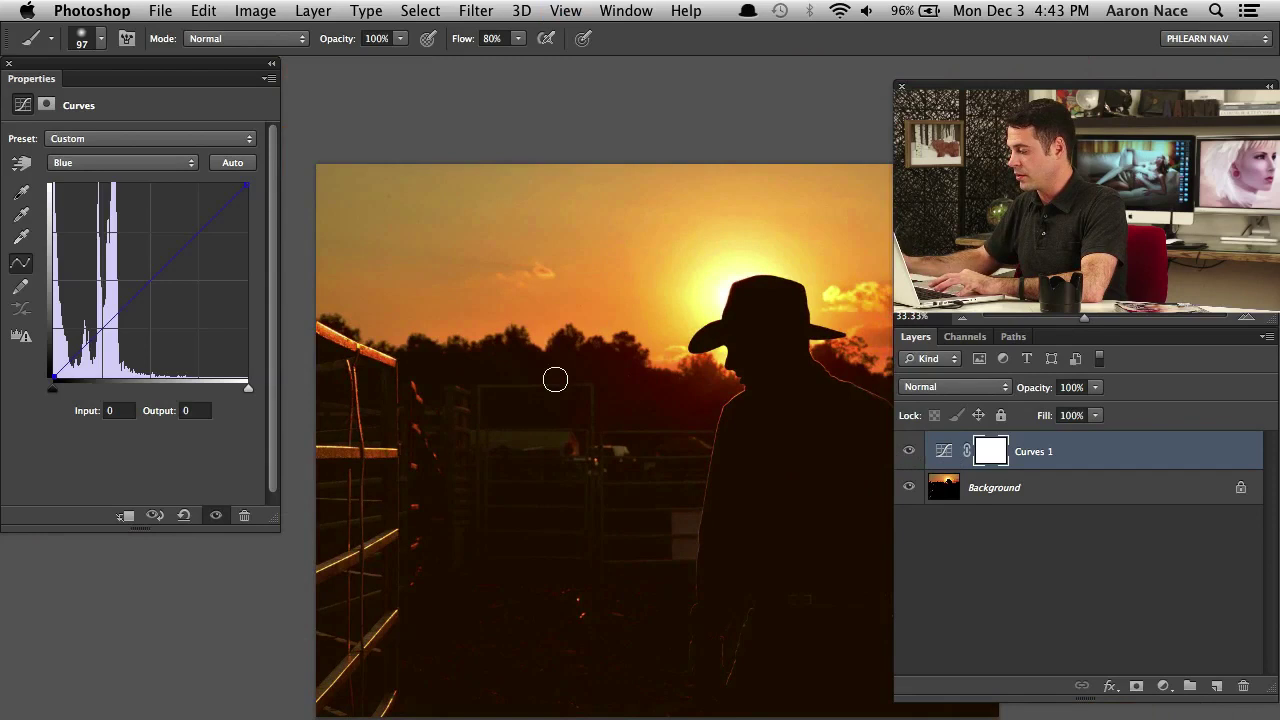
{"action": "left_click_drag", "start_coordinate": [763, 576], "coordinate": [643, 573]}
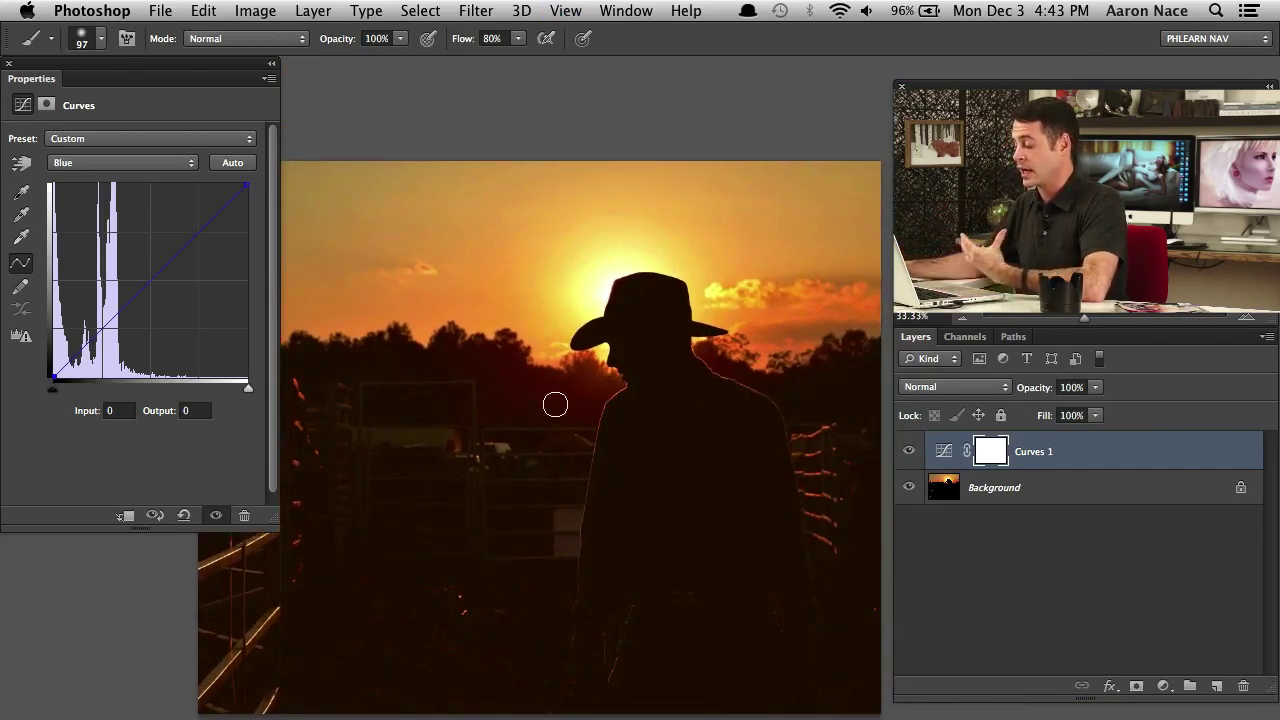
{"action": "left_click", "coordinate": [908, 455]}
{"action": "left_click", "coordinate": [908, 456]}
{"action": "left_click", "coordinate": [908, 457]}
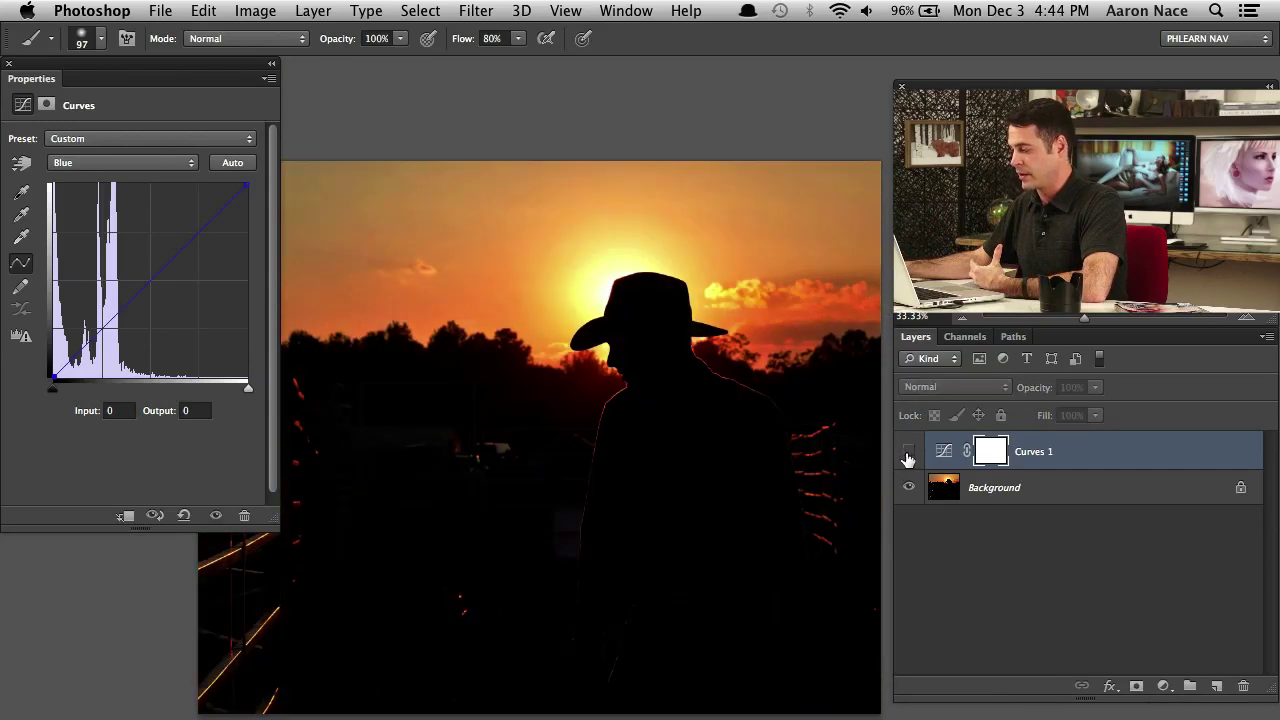
{"action": "left_click", "coordinate": [908, 458]}
{"action": "left_click", "coordinate": [908, 459]}
{"action": "left_click", "coordinate": [908, 461]}
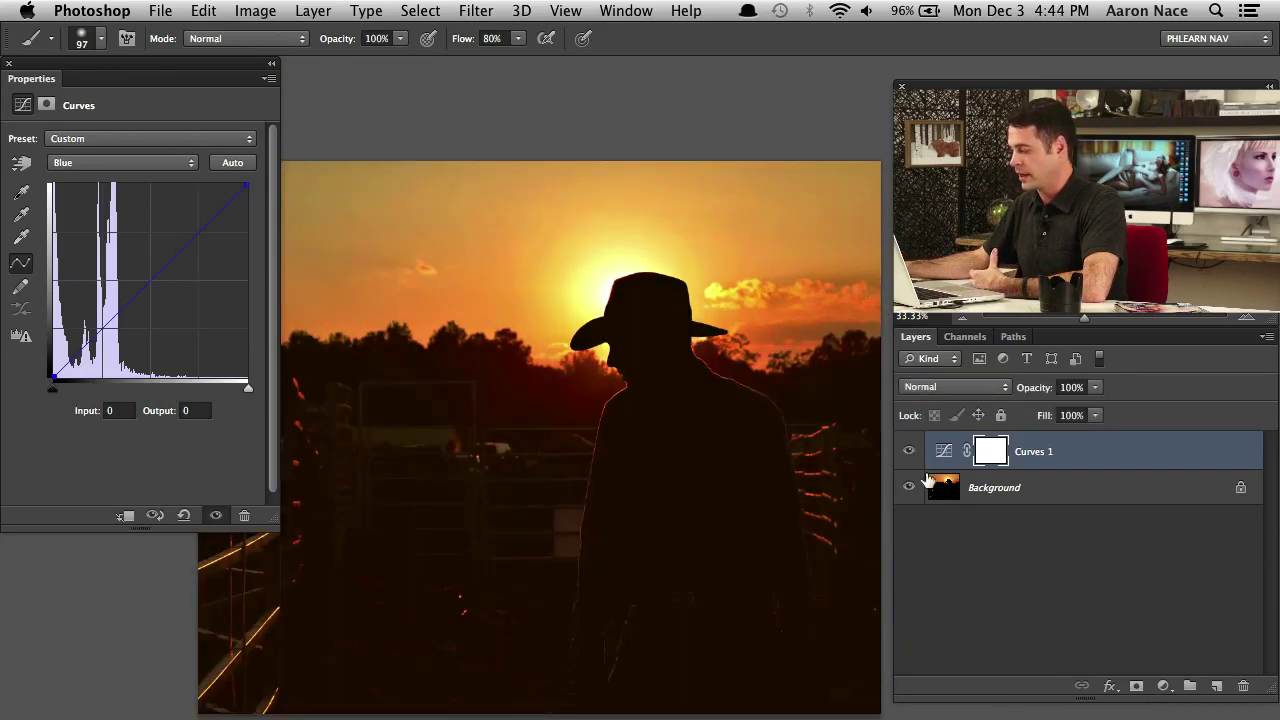
{"action": "left_click", "coordinate": [908, 455]}
Add a Curves 2 layer lifting the RGB black point and compare it against Curves 1
{"action": "left_click", "coordinate": [1163, 686]}
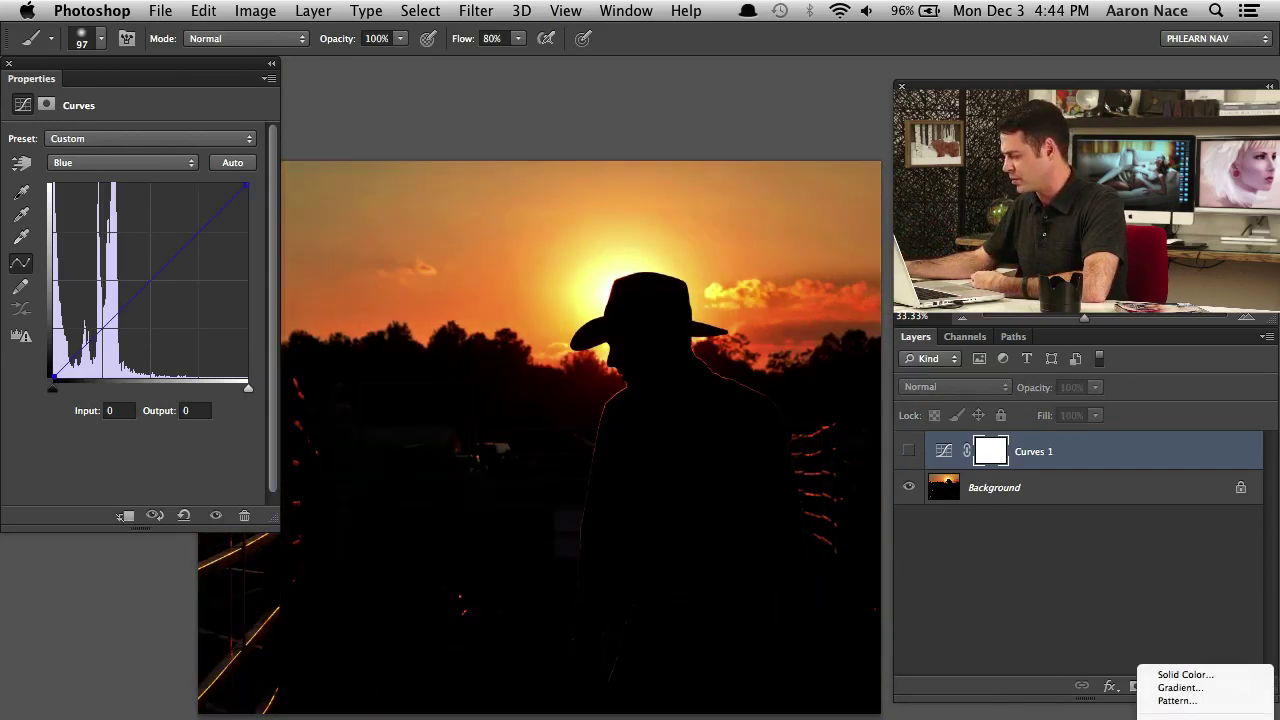
{"action": "left_click", "coordinate": [1175, 686]}
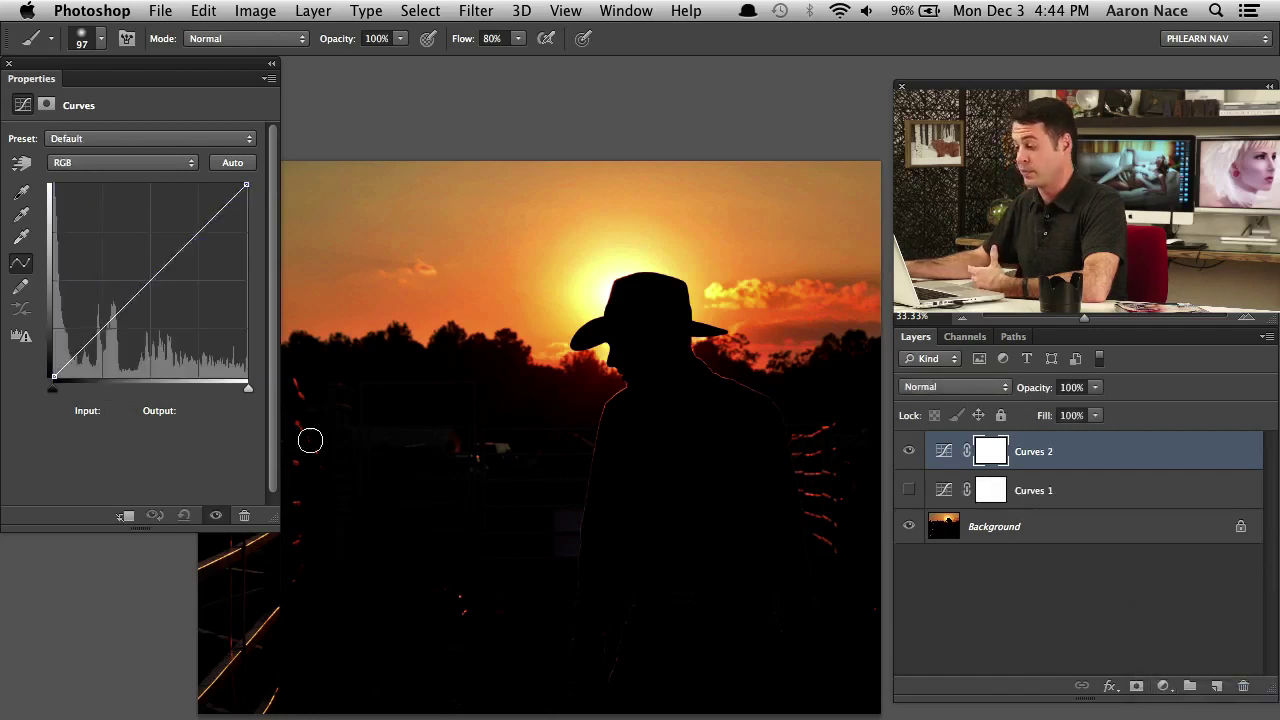
{"action": "left_click", "coordinate": [51, 380]}
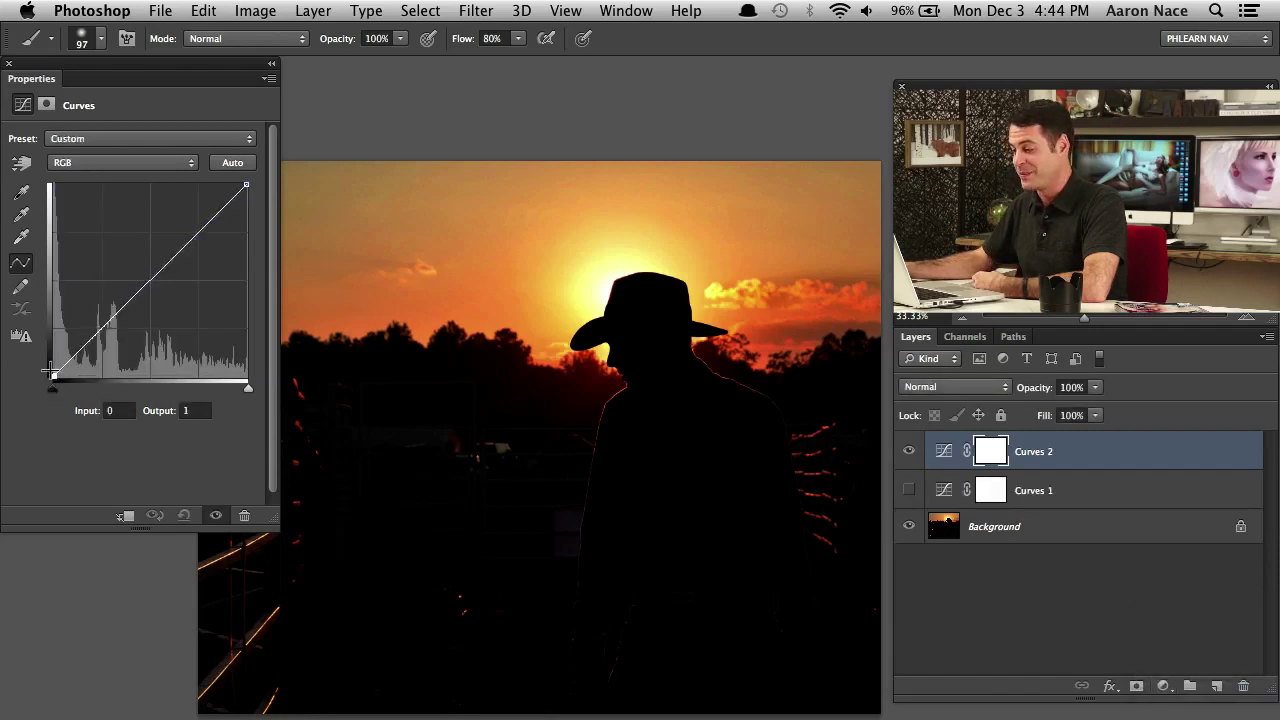
{"action": "left_click_drag", "start_coordinate": [47, 371], "coordinate": [36, 340]}
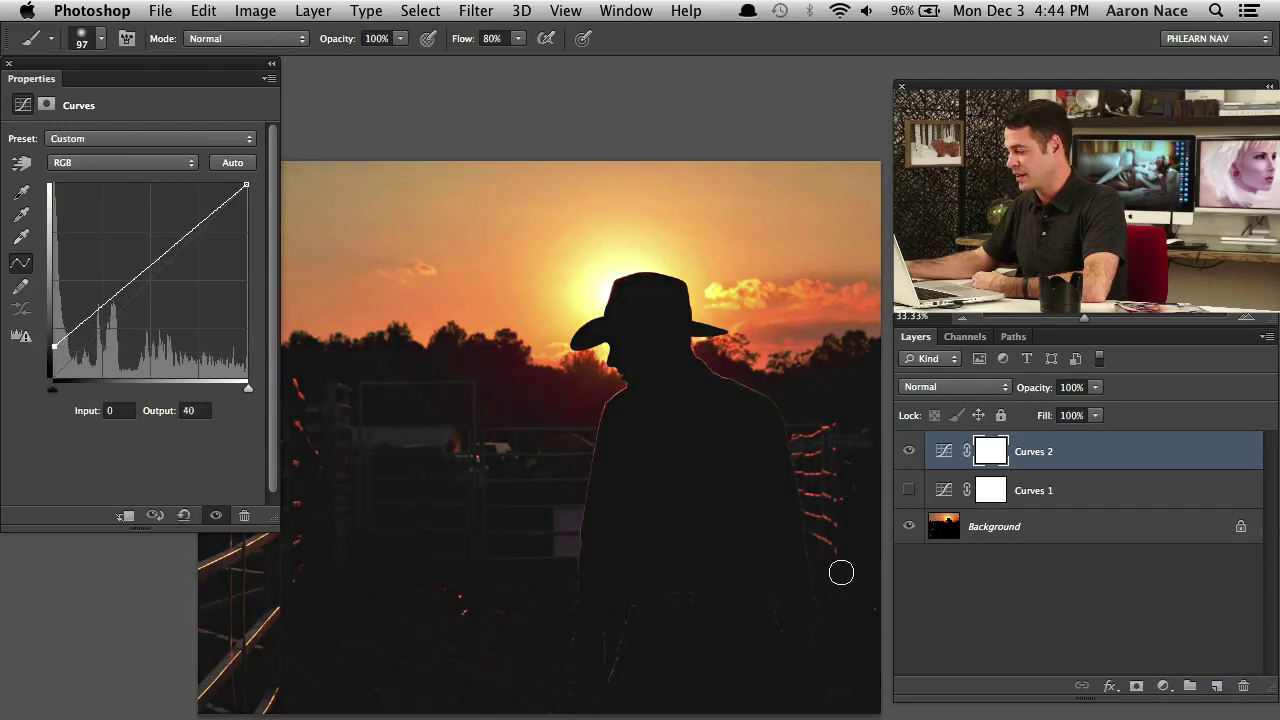
{"action": "left_click", "coordinate": [908, 452]}
{"action": "left_click", "coordinate": [908, 490]}
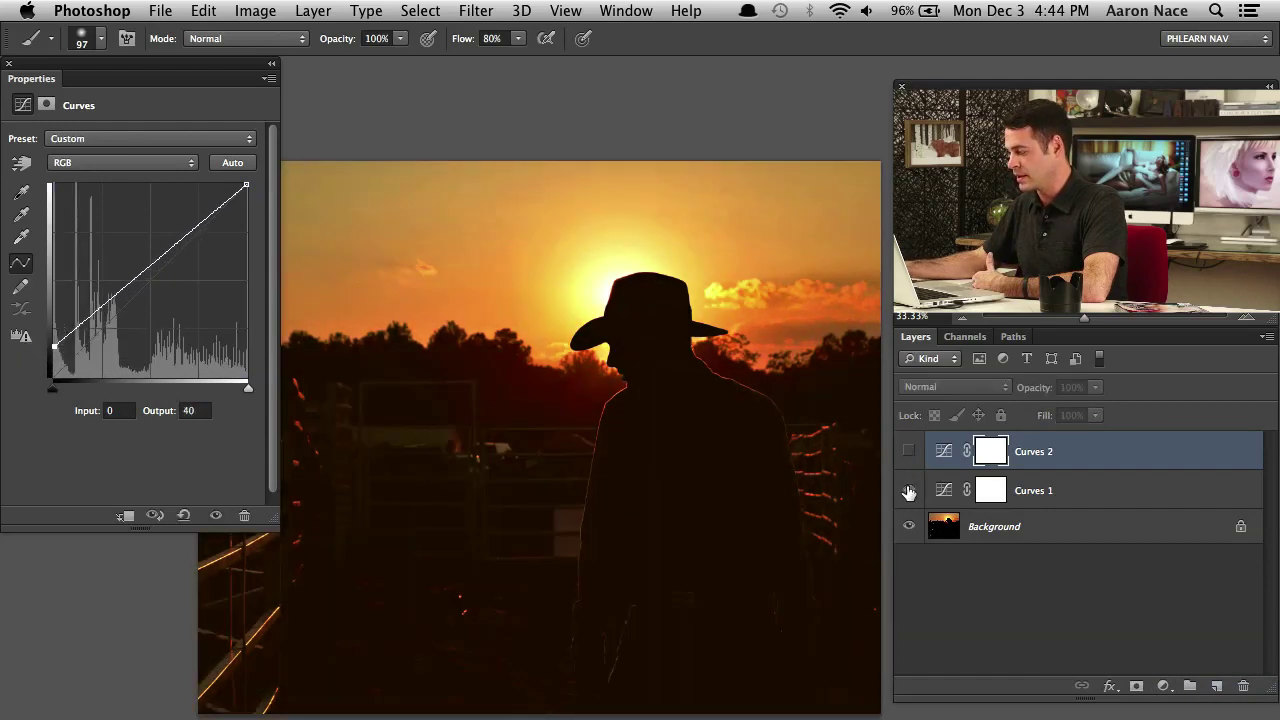
{"action": "left_click", "coordinate": [908, 490]}
{"action": "left_click", "coordinate": [908, 452]}
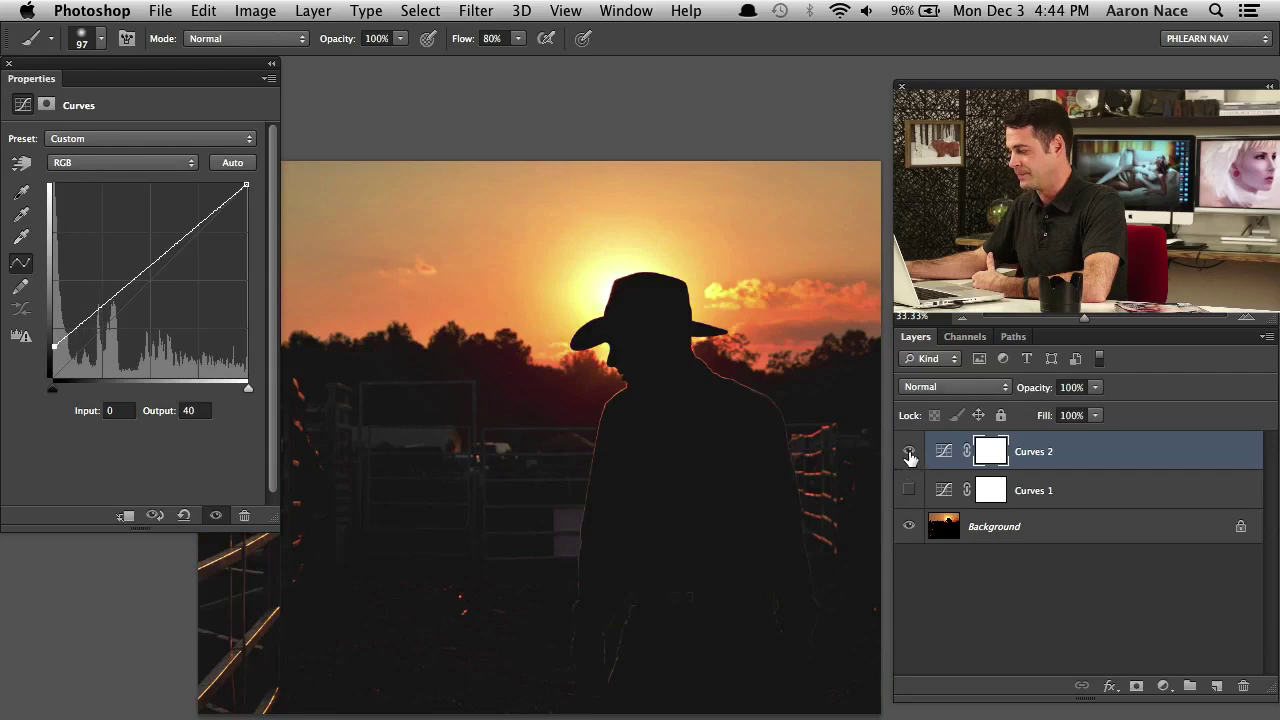
{"action": "left_click", "coordinate": [909, 453]}
{"action": "left_click", "coordinate": [909, 453]}
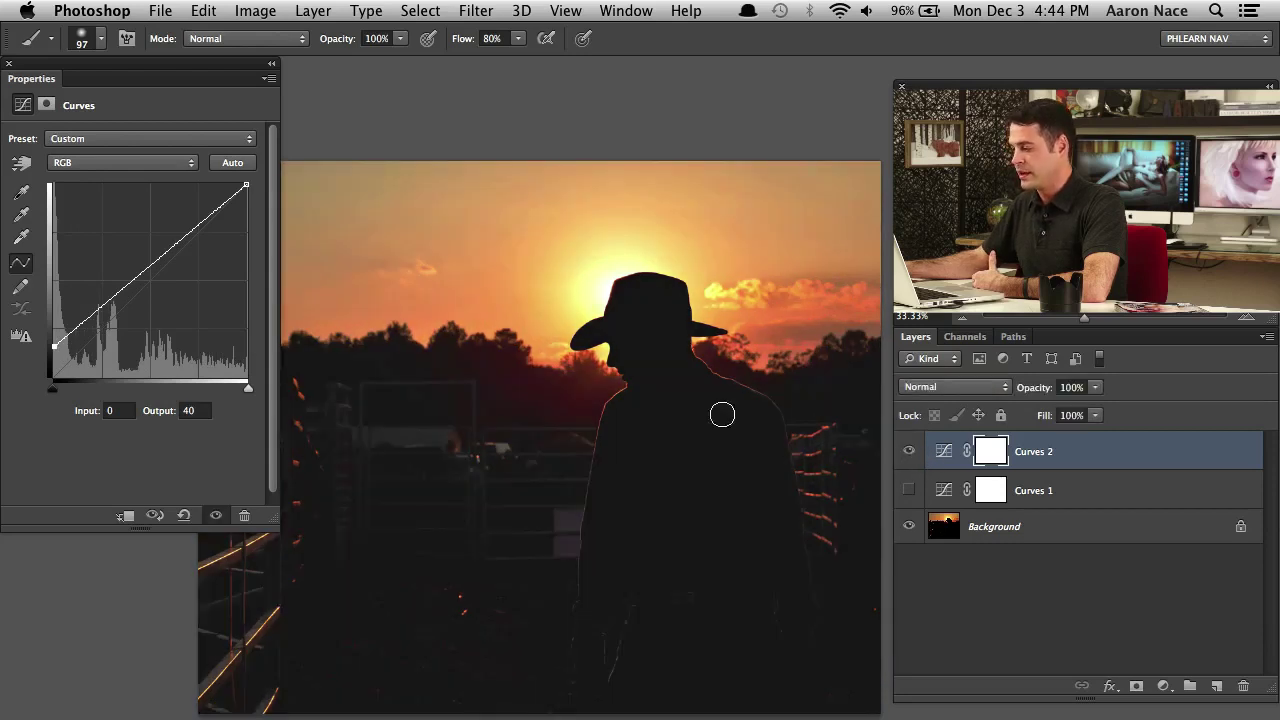
Replace the lift with a midtone point at Input 82, Output 162, hide Curves 2, show Curves 1
{"action": "key", "text": "super+z"}
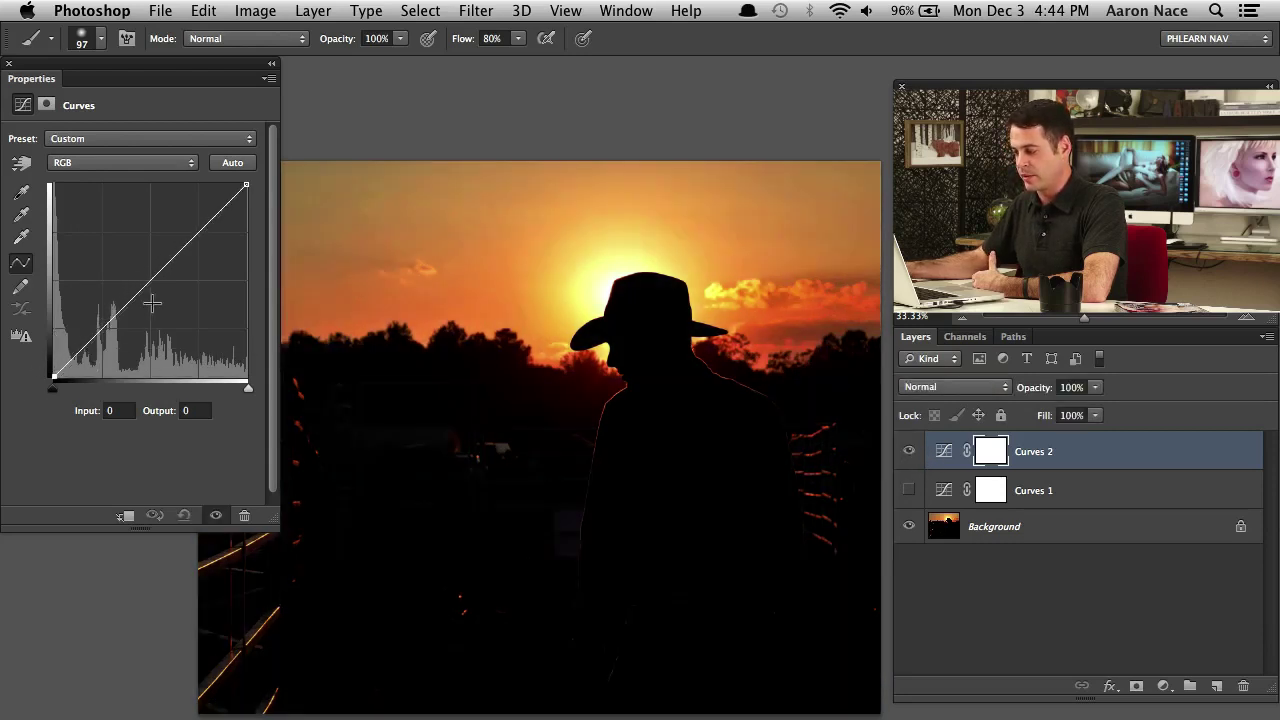
{"action": "mouse_move", "coordinate": [114, 318]}
{"action": "left_mouse_down"}
{"action": "mouse_move", "coordinate": [109, 267]}
{"action": "mouse_move", "coordinate": [136, 305]}
{"action": "mouse_move", "coordinate": [116, 255]}
{"action": "left_mouse_up"}
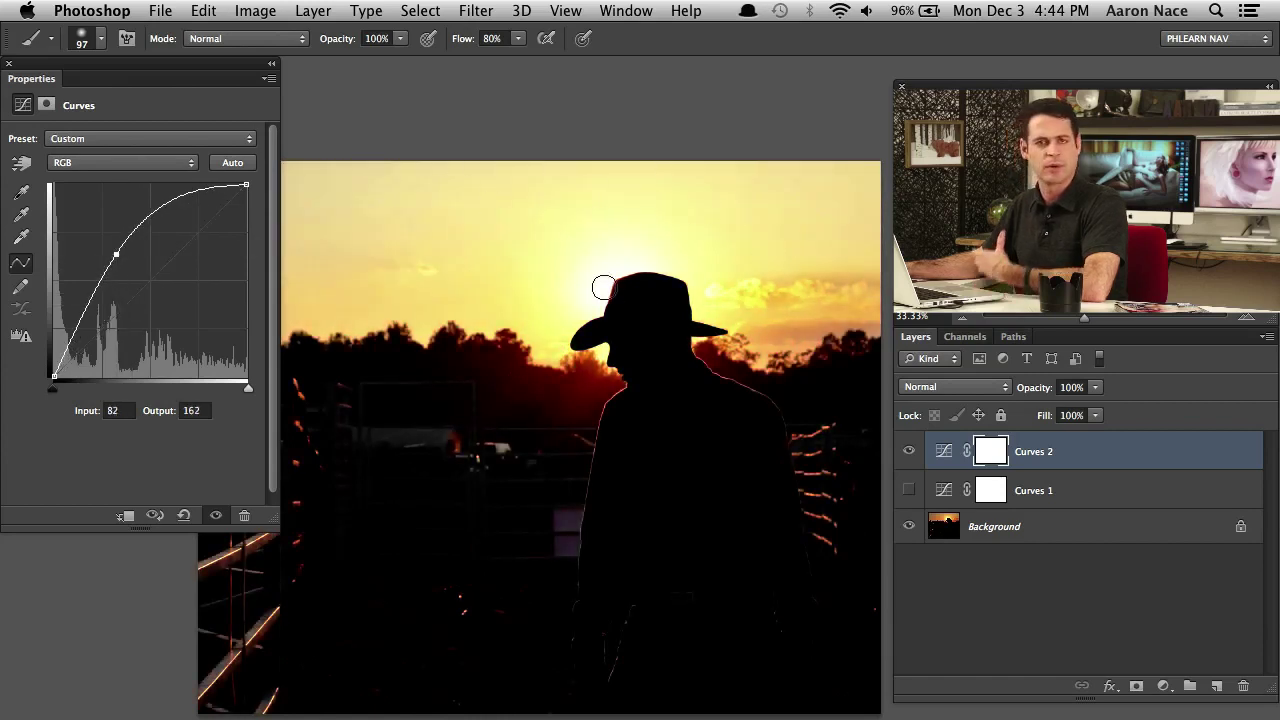
{"action": "left_click", "coordinate": [908, 452]}
{"action": "left_click", "coordinate": [909, 490]}
{"action": "left_click", "coordinate": [909, 490]}
{"action": "left_click", "coordinate": [909, 490]}
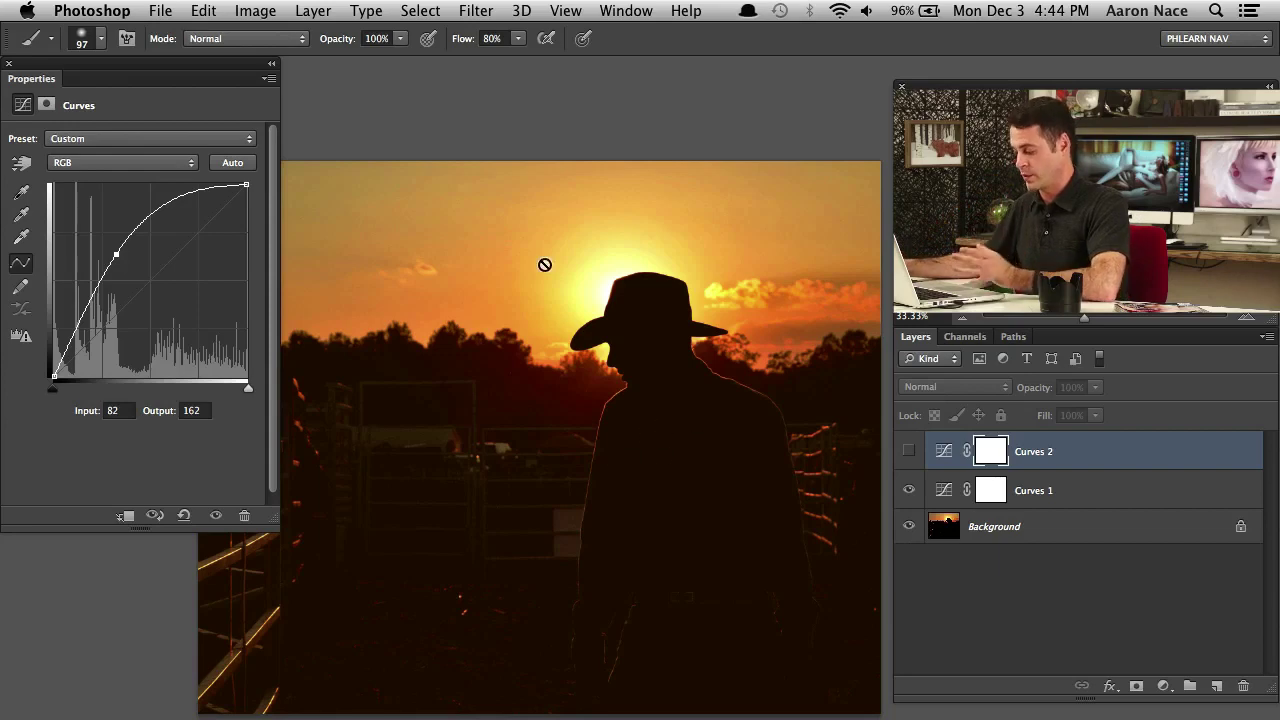
Bring the floating-woman photo forward, give Properties more height, and recentre the photo
{"action": "key", "text": "f"}
{"action": "key", "text": "f"}
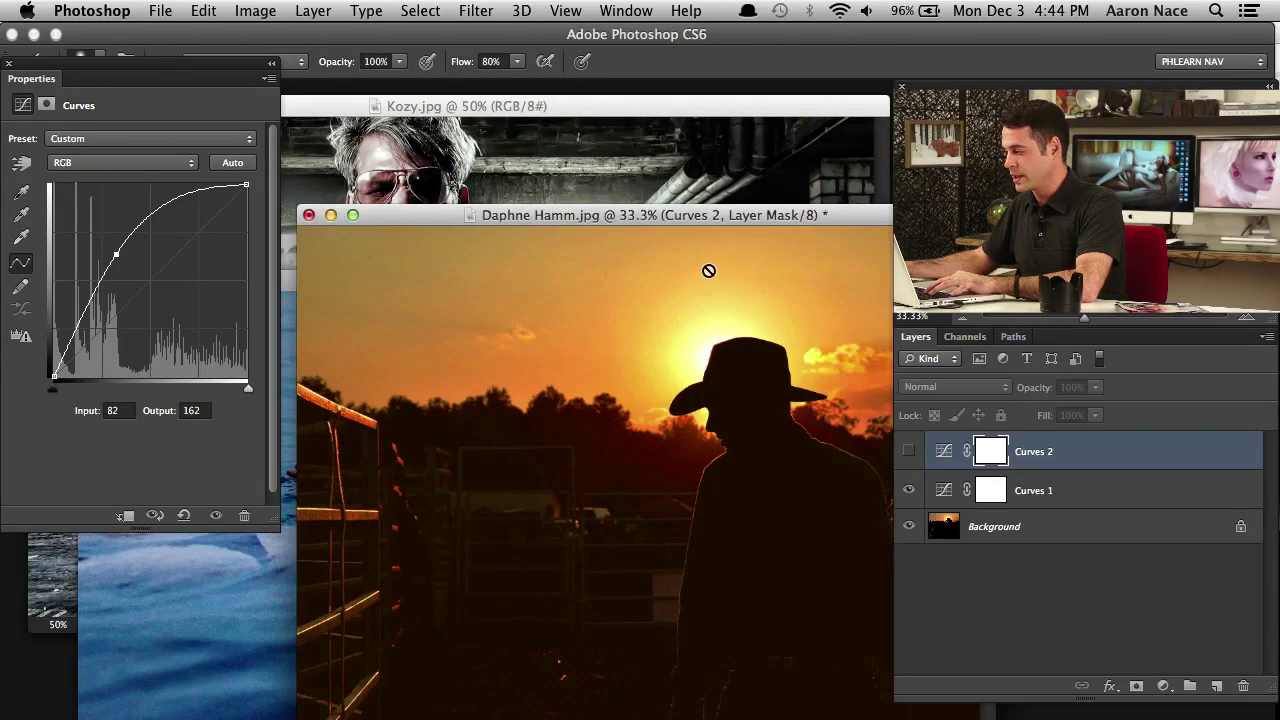
{"action": "left_click", "coordinate": [251, 578]}
{"action": "key", "text": "f"}
{"action": "left_click_drag", "start_coordinate": [659, 405], "coordinate": [620, 413]}
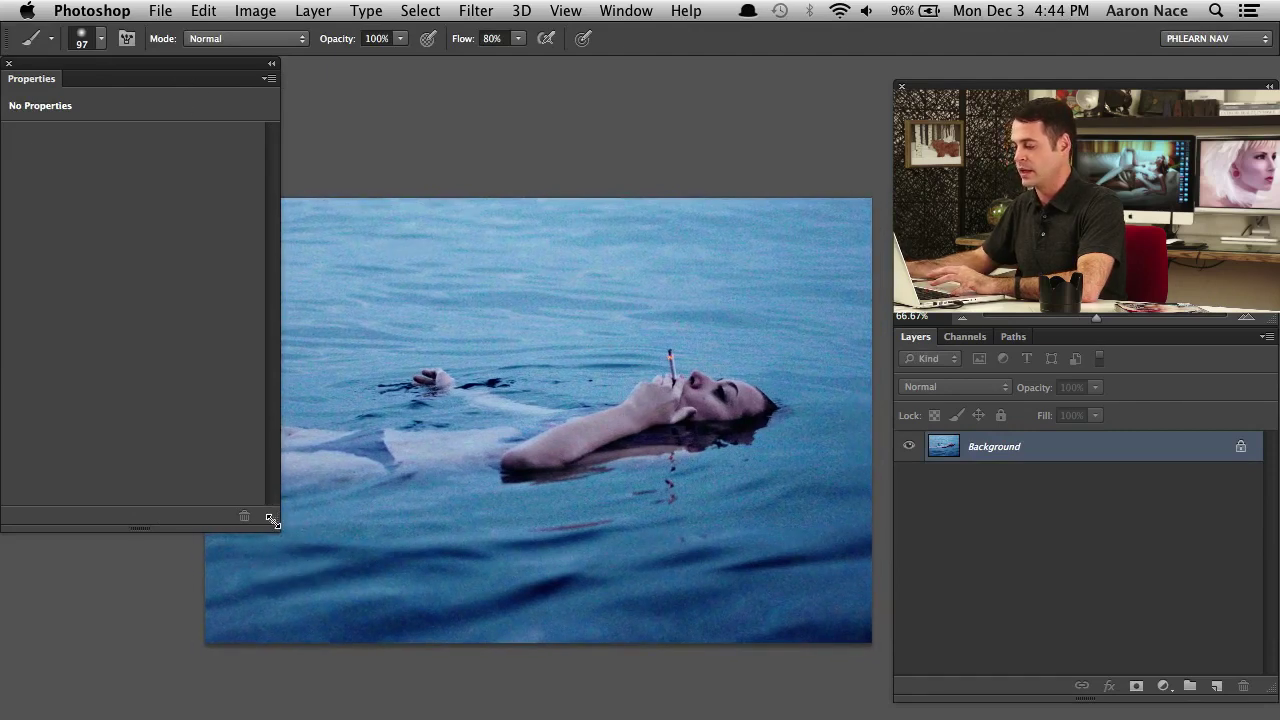
{"action": "left_click_drag", "start_coordinate": [272, 519], "coordinate": [268, 688]}
{"action": "left_click_drag", "start_coordinate": [500, 523], "coordinate": [569, 497]}
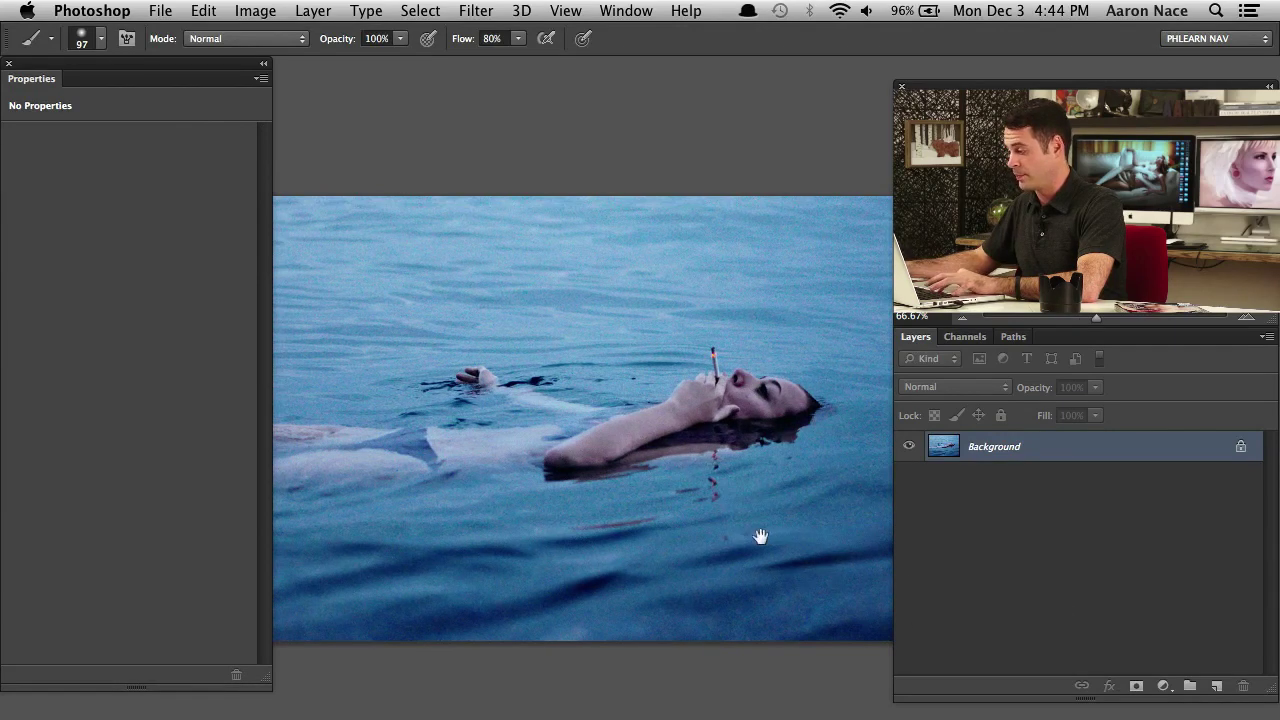
{"action": "left_click_drag", "start_coordinate": [760, 534], "coordinate": [752, 544]}
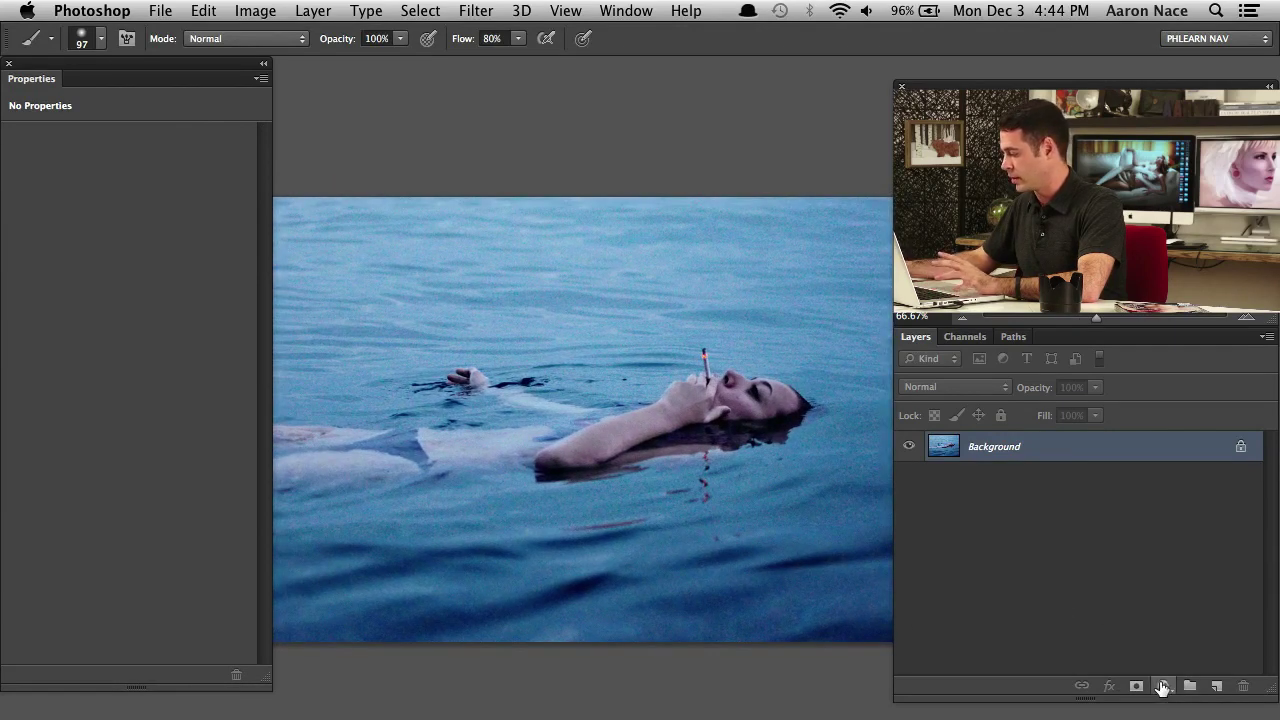
{"action": "left_click", "coordinate": [1163, 686]}
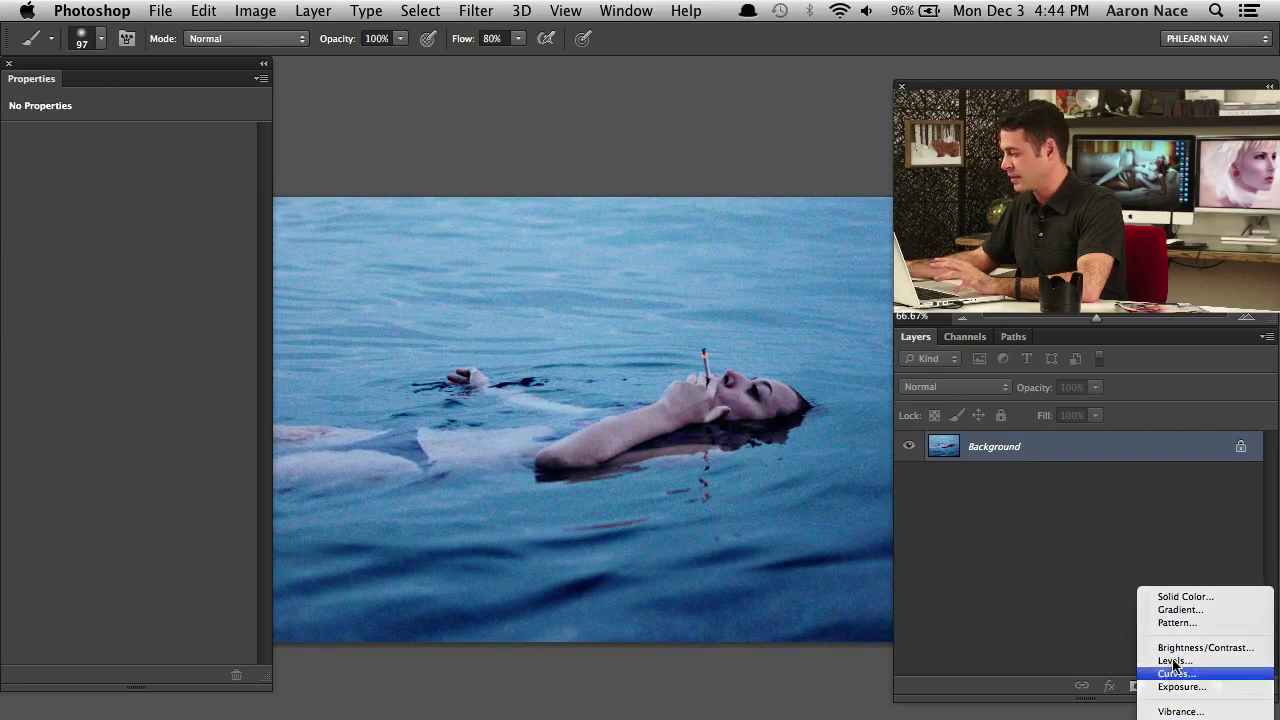
Add a Curves layer to the floating-woman photo and lift its Red and Green black points
{"action": "left_click", "coordinate": [1172, 673]}
{"action": "left_click", "coordinate": [75, 162]}
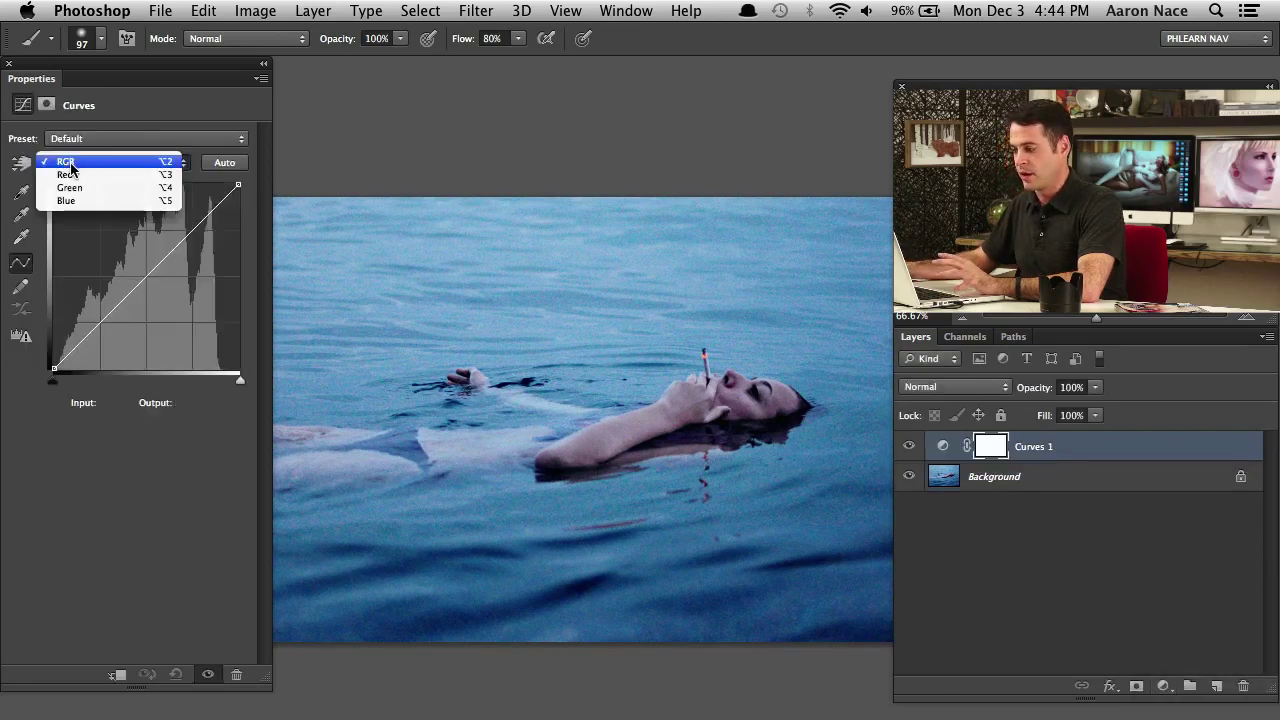
{"action": "left_click", "coordinate": [70, 176]}
{"action": "left_click_drag", "start_coordinate": [52, 364], "coordinate": [47, 319]}
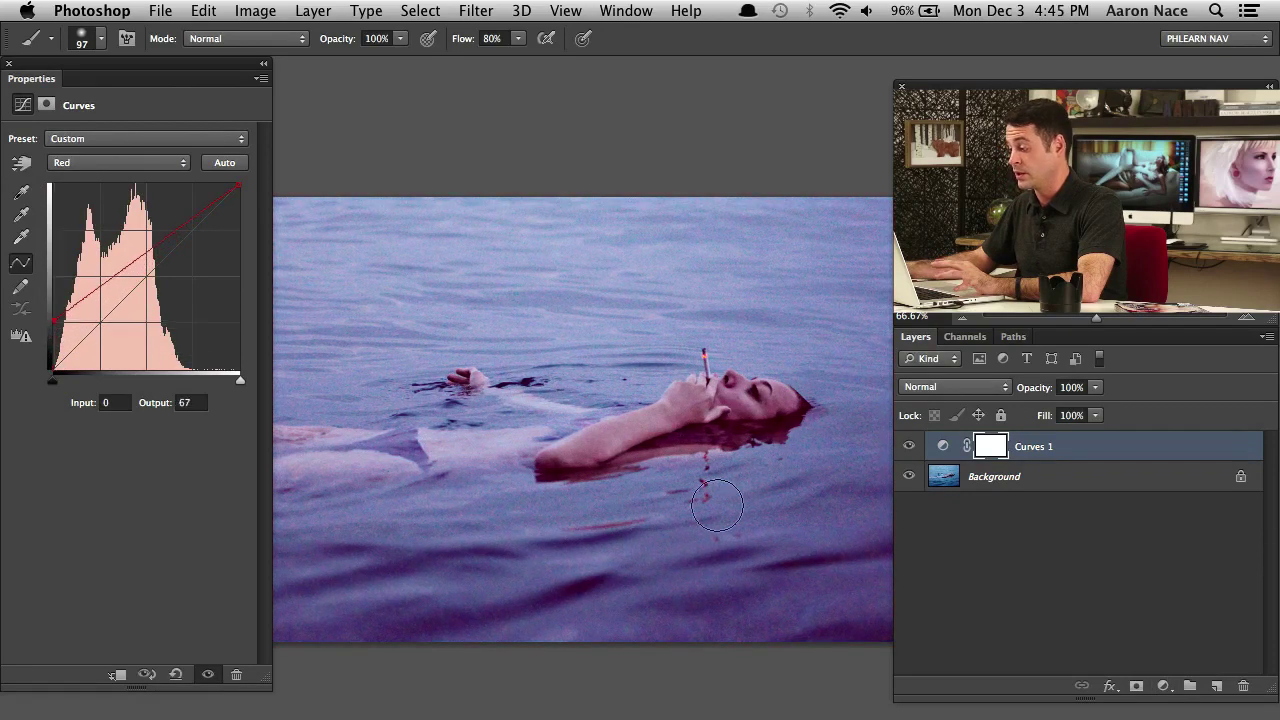
{"action": "left_click", "coordinate": [118, 162]}
{"action": "left_click", "coordinate": [75, 179]}
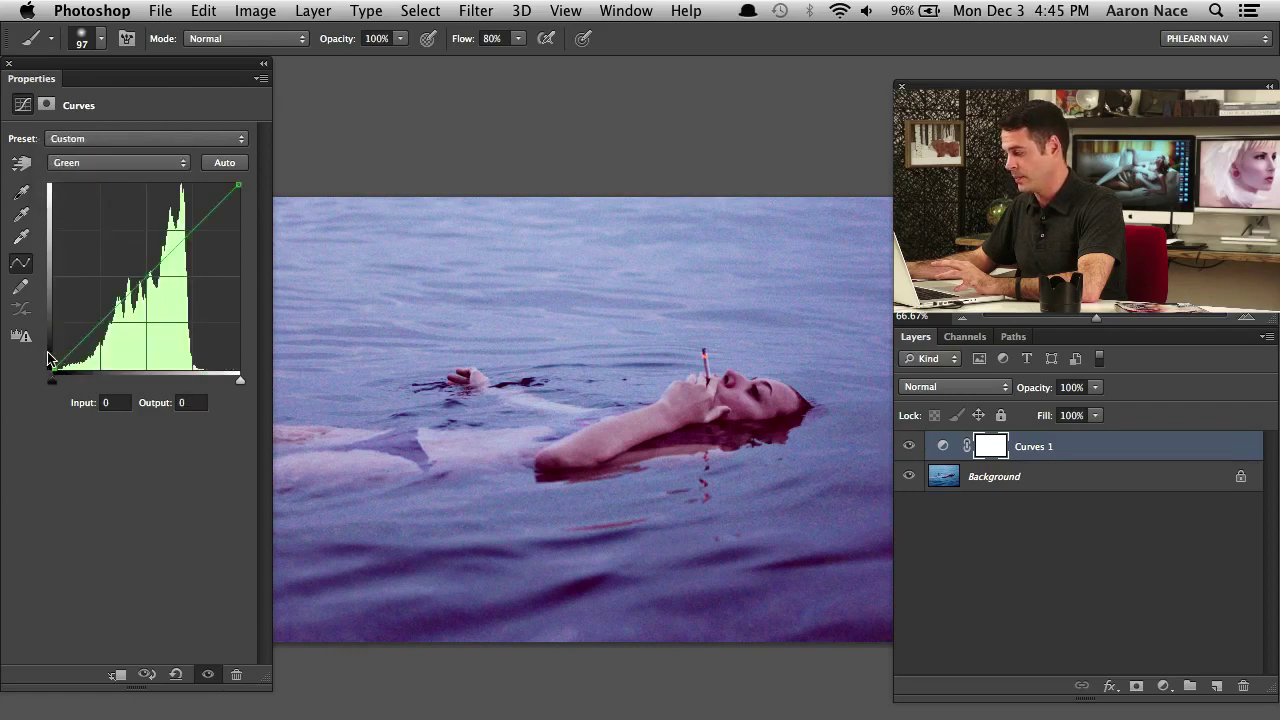
{"action": "left_click_drag", "start_coordinate": [53, 362], "coordinate": [33, 302]}
Rebalance the Blue and Red black points for purple shadows, ending on Green at Output 28
{"action": "left_click", "coordinate": [88, 162]}
{"action": "left_click", "coordinate": [66, 175]}
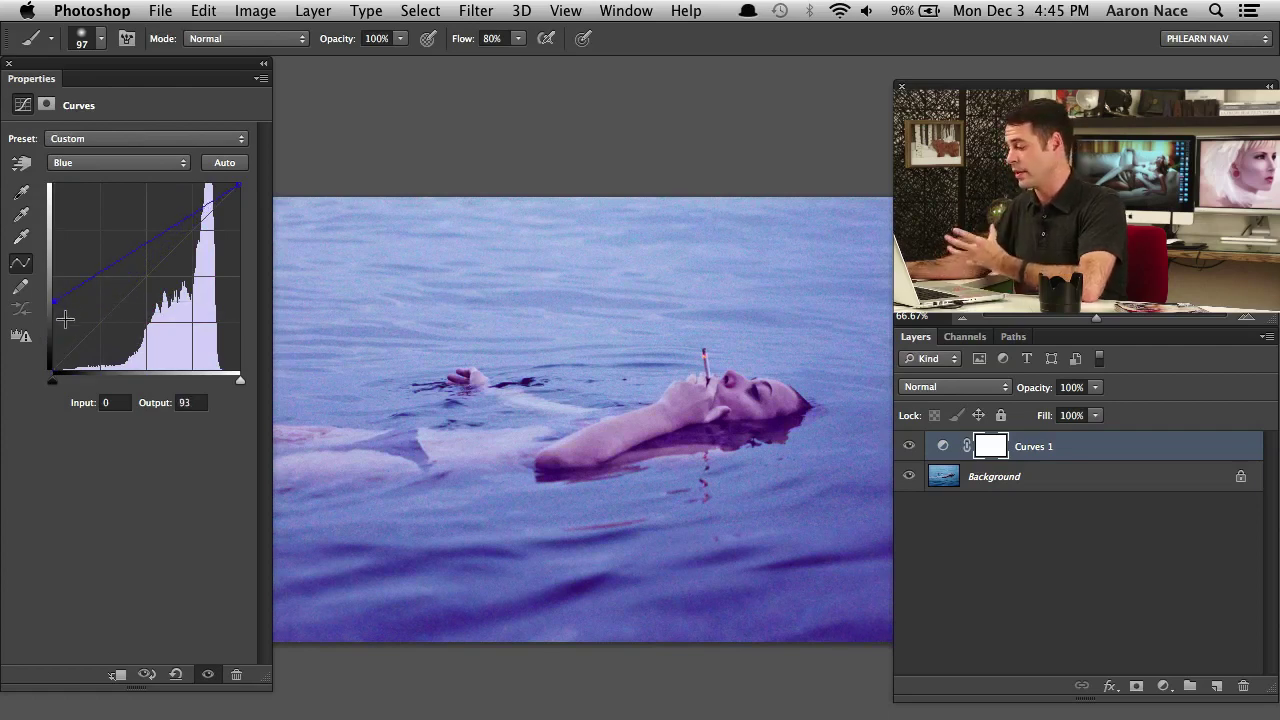
{"action": "mouse_move", "coordinate": [53, 301]}
{"action": "left_mouse_down"}
{"action": "mouse_move", "coordinate": [41, 402]}
{"action": "mouse_move", "coordinate": [33, 312]}
{"action": "left_mouse_up"}
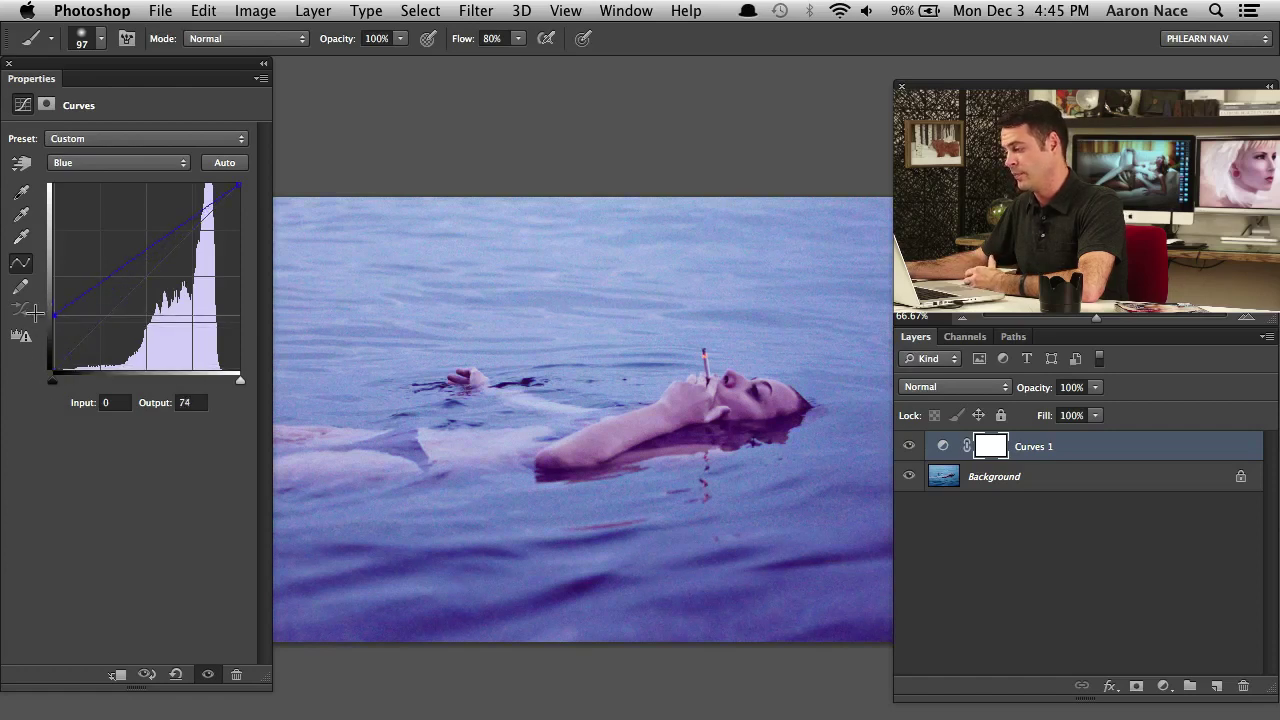
{"action": "left_click", "coordinate": [110, 162]}
{"action": "left_click", "coordinate": [70, 134]}
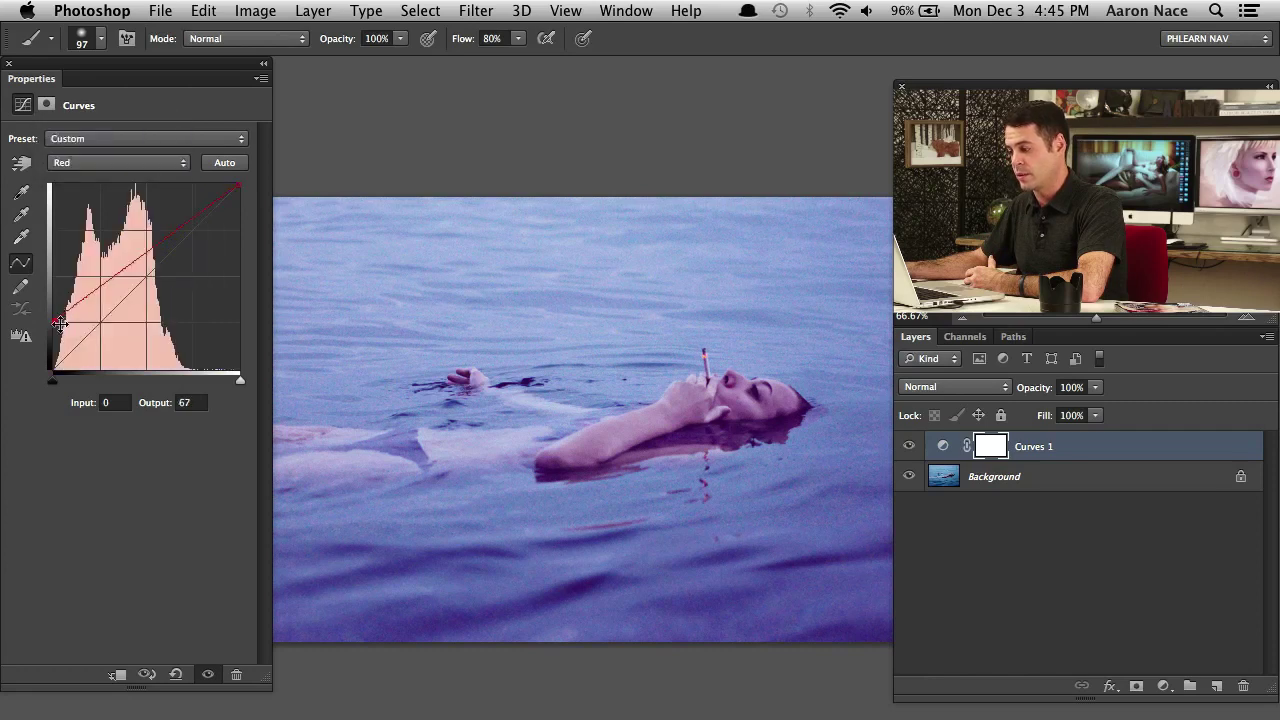
{"action": "left_click_drag", "start_coordinate": [60, 323], "coordinate": [50, 347]}
{"action": "left_click", "coordinate": [101, 168]}
{"action": "left_click", "coordinate": [103, 177]}
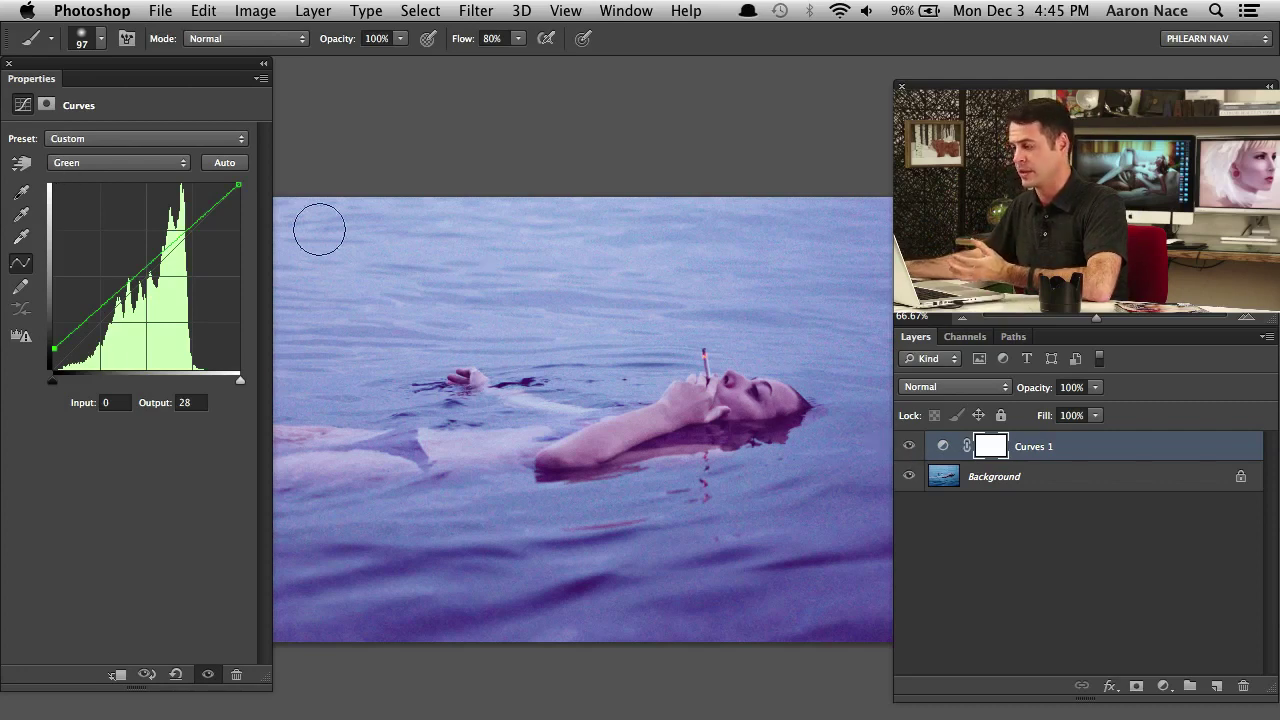
Close Properties and toggle Curves 1 repeatedly to compare the photo with and without the tint
{"action": "left_click", "coordinate": [8, 66]}
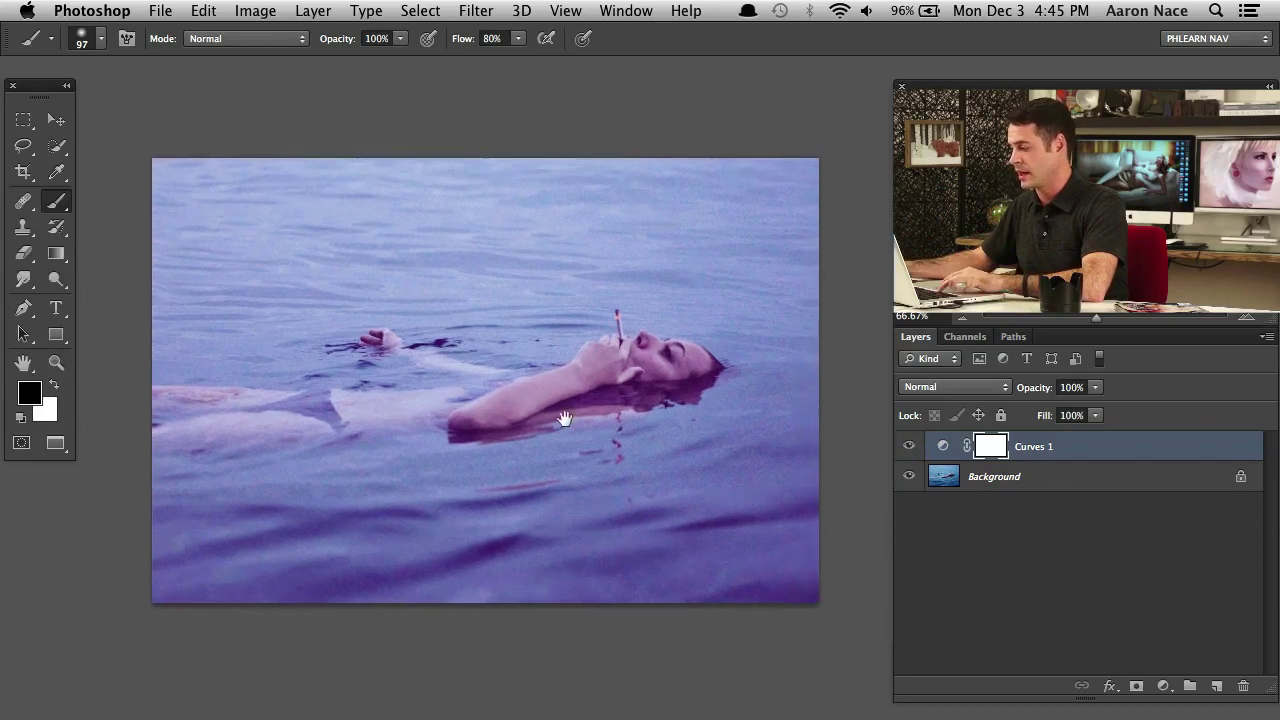
{"action": "left_click", "coordinate": [909, 447]}
{"action": "left_click", "coordinate": [909, 448]}
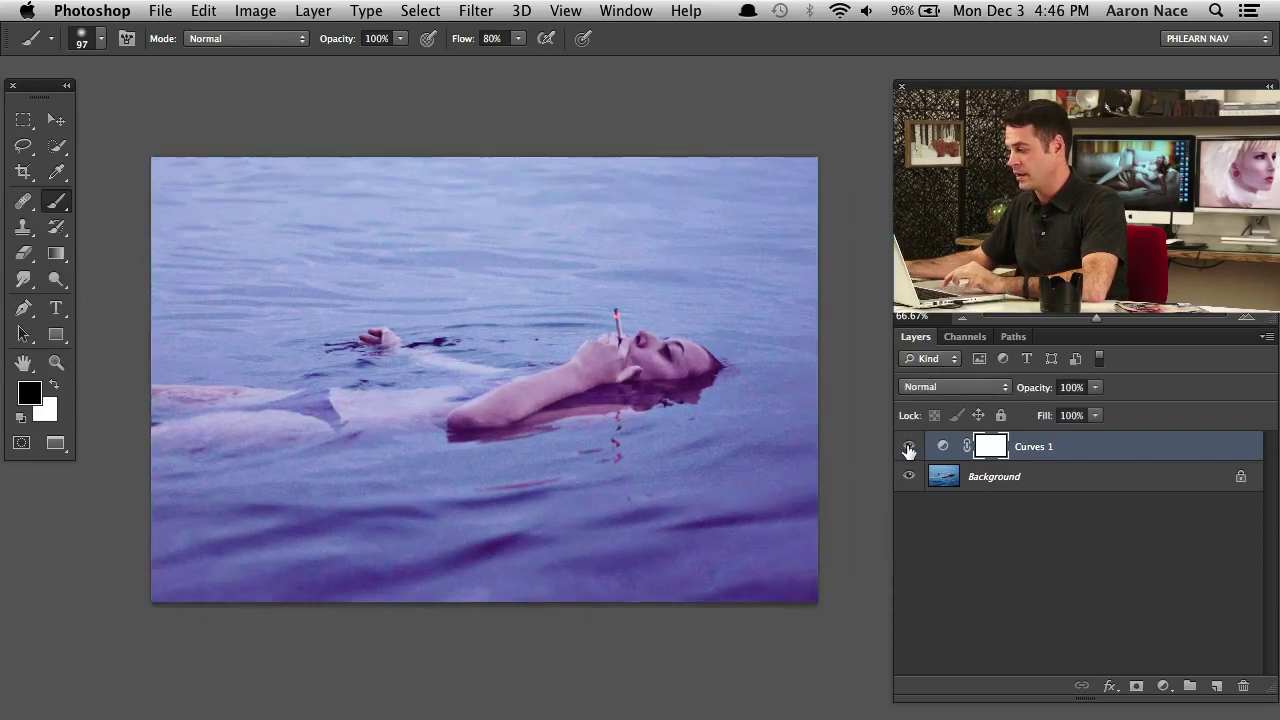
{"action": "left_click", "coordinate": [909, 449]}
{"action": "left_click", "coordinate": [910, 452]}
{"action": "left_click", "coordinate": [909, 450]}
{"action": "left_click", "coordinate": [909, 450]}
{"action": "left_click", "coordinate": [909, 451]}
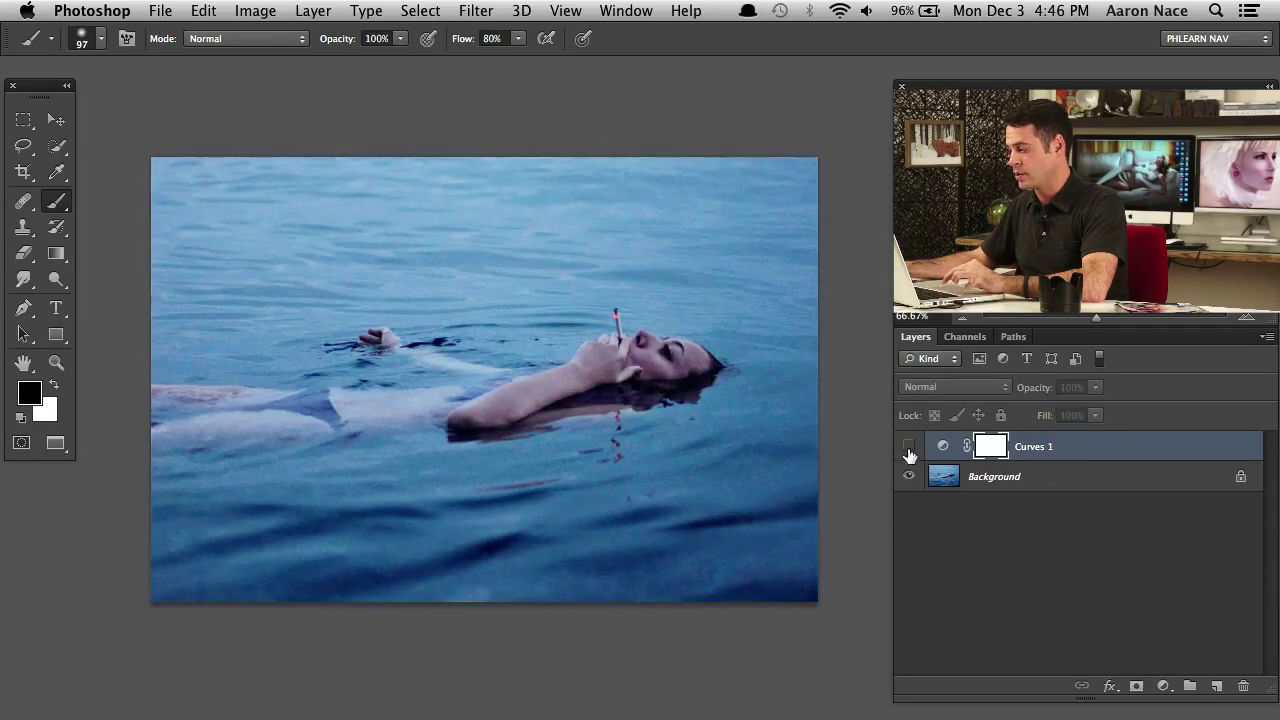
{"action": "left_click", "coordinate": [910, 452]}
{"action": "left_click", "coordinate": [910, 450]}
{"action": "left_click", "coordinate": [910, 450]}
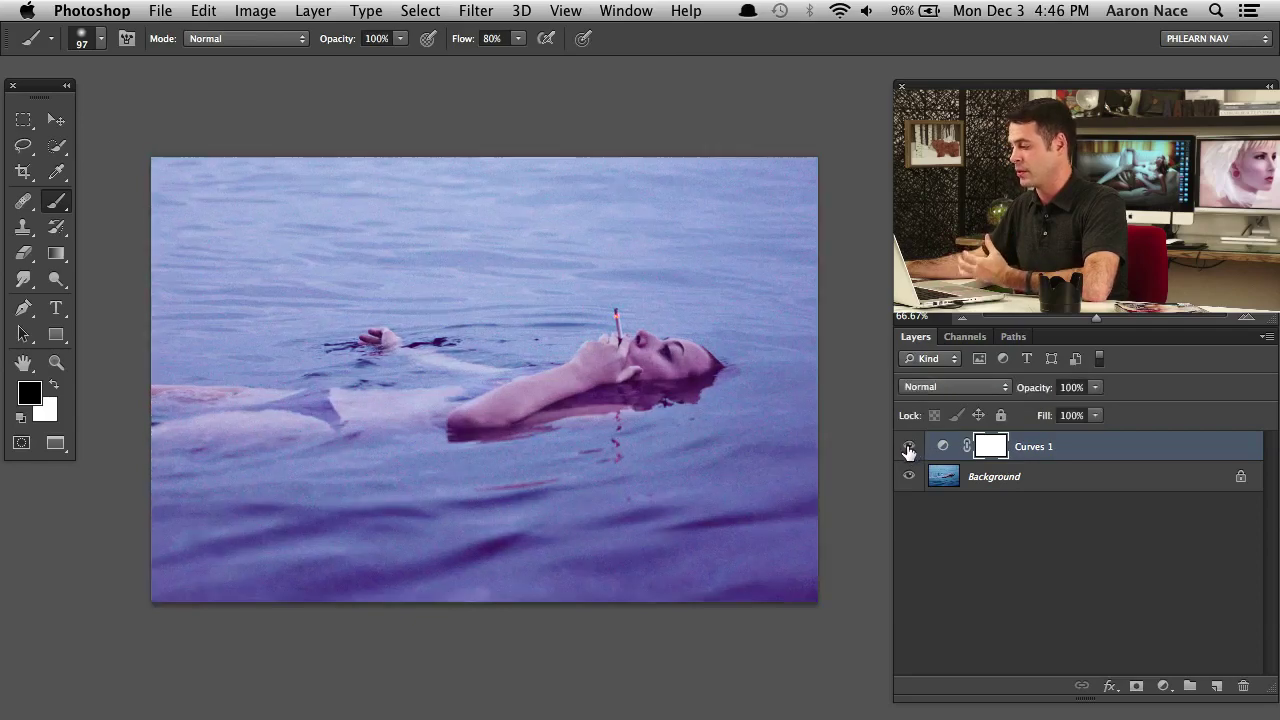
{"action": "left_click", "coordinate": [910, 450]}
{"action": "left_click", "coordinate": [912, 450]}
{"action": "left_click", "coordinate": [910, 450]}
{"action": "left_click", "coordinate": [910, 450]}
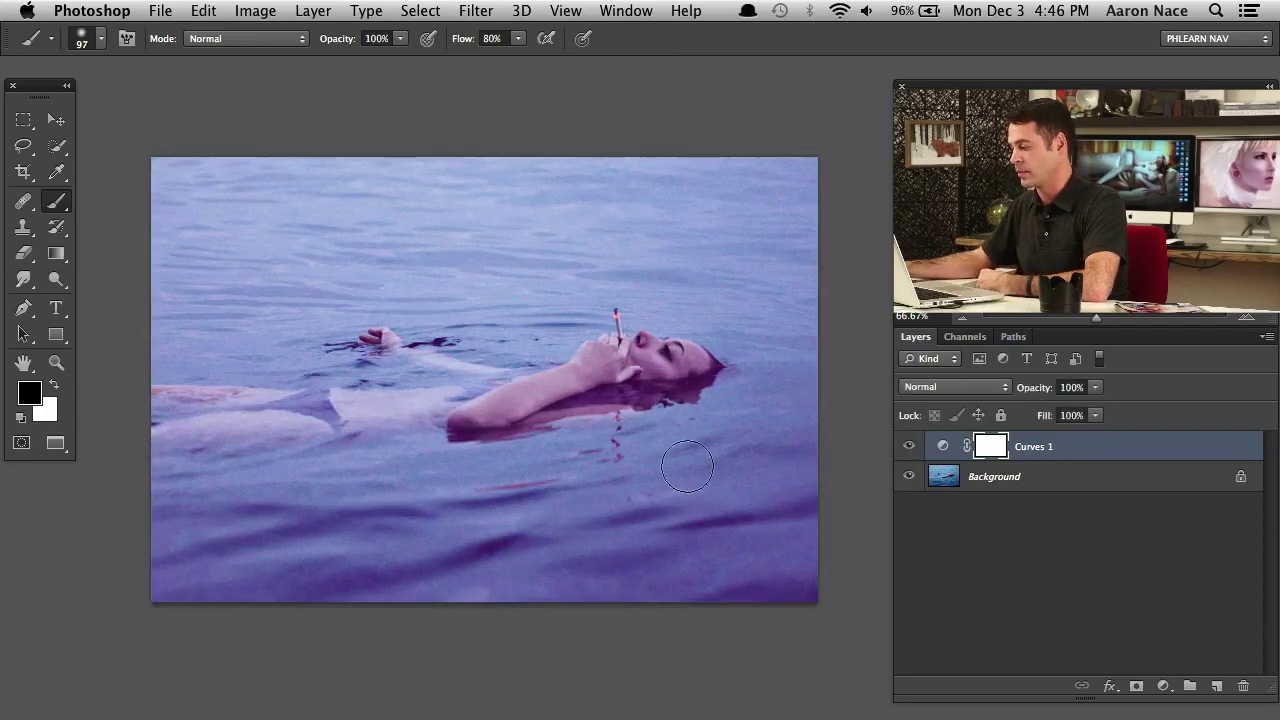
{"action": "left_click", "coordinate": [906, 450]}
{"action": "left_click", "coordinate": [908, 450]}
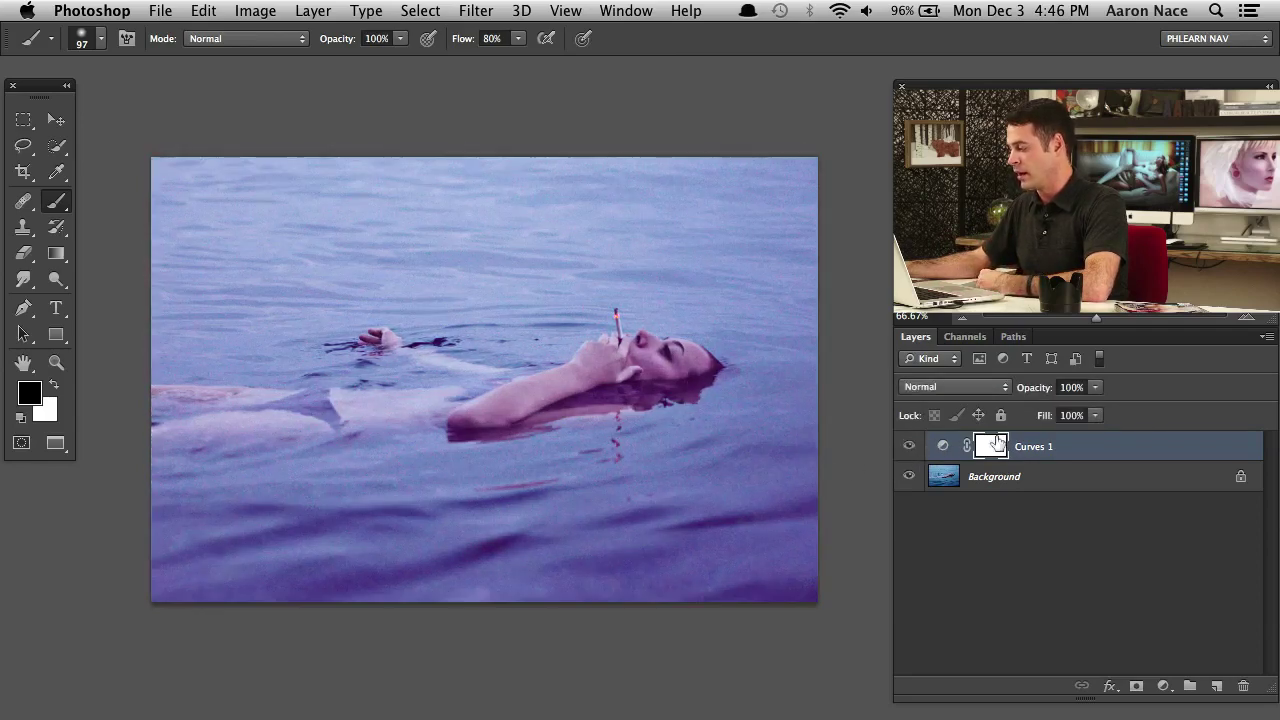
{"action": "left_click", "coordinate": [911, 450]}
{"action": "left_click", "coordinate": [910, 450]}
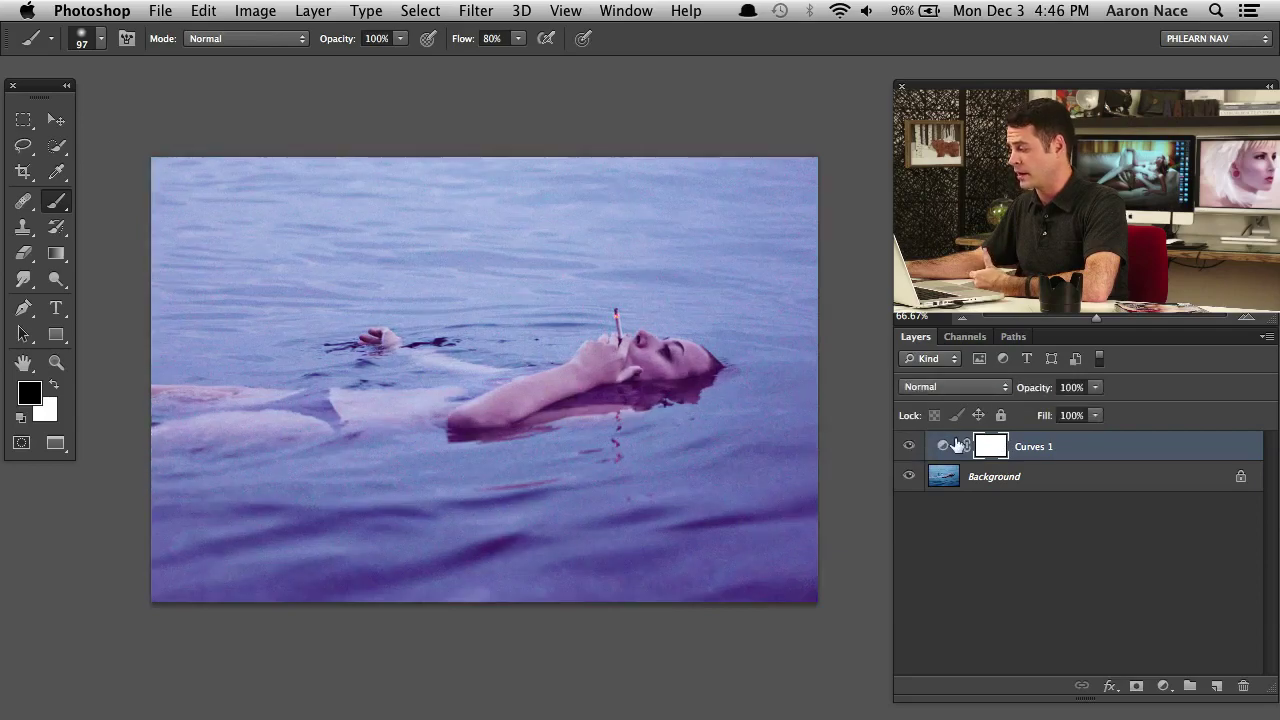
Raise the Curves 1 Red black point to Output 66 and compare the warmed shadows
{"action": "double_click", "coordinate": [944, 450]}
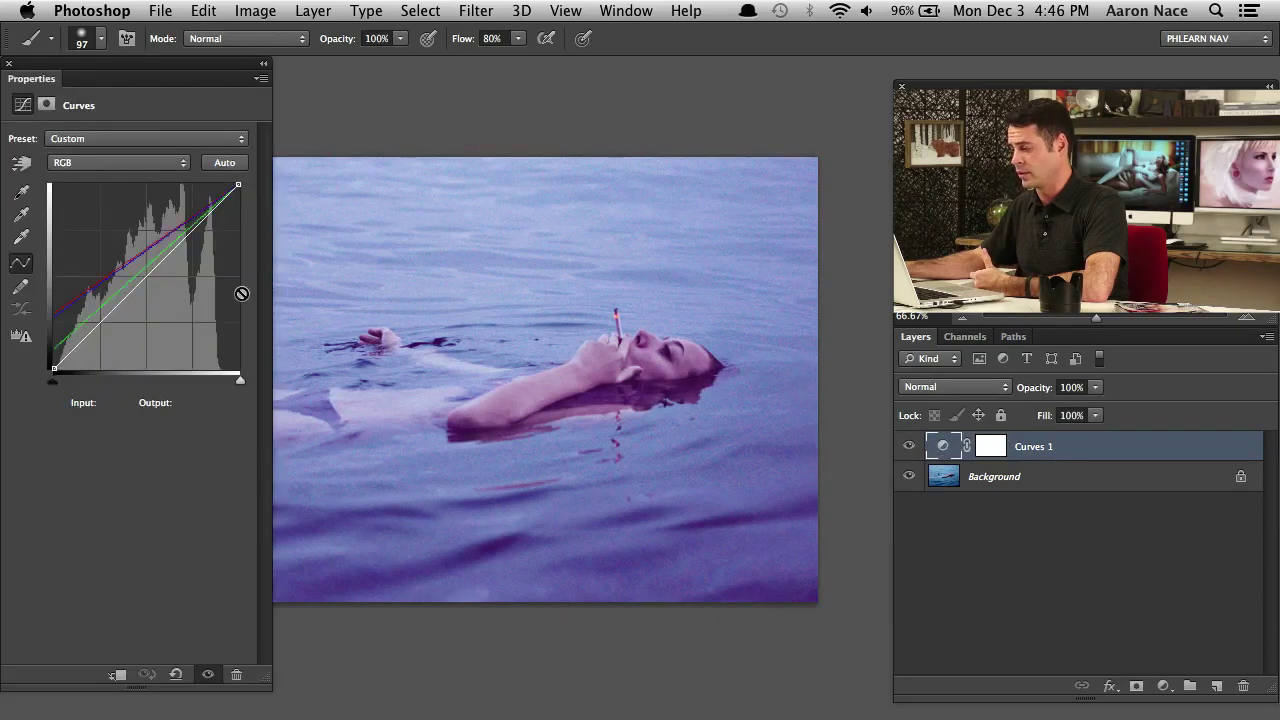
{"action": "left_click", "coordinate": [98, 165]}
{"action": "left_click", "coordinate": [95, 172]}
{"action": "left_click_drag", "start_coordinate": [54, 368], "coordinate": [51, 320]}
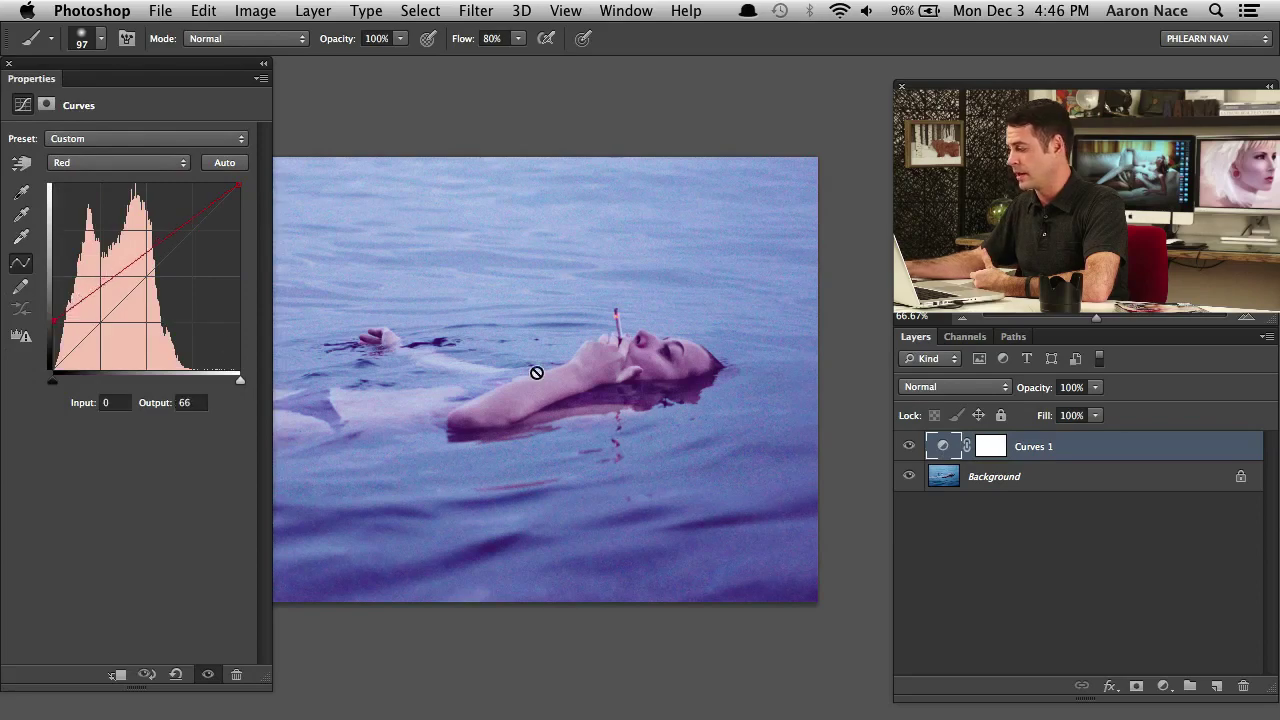
{"action": "left_click", "coordinate": [908, 447]}
{"action": "left_click", "coordinate": [908, 447]}
{"action": "left_click", "coordinate": [908, 447]}
{"action": "left_click", "coordinate": [908, 447]}
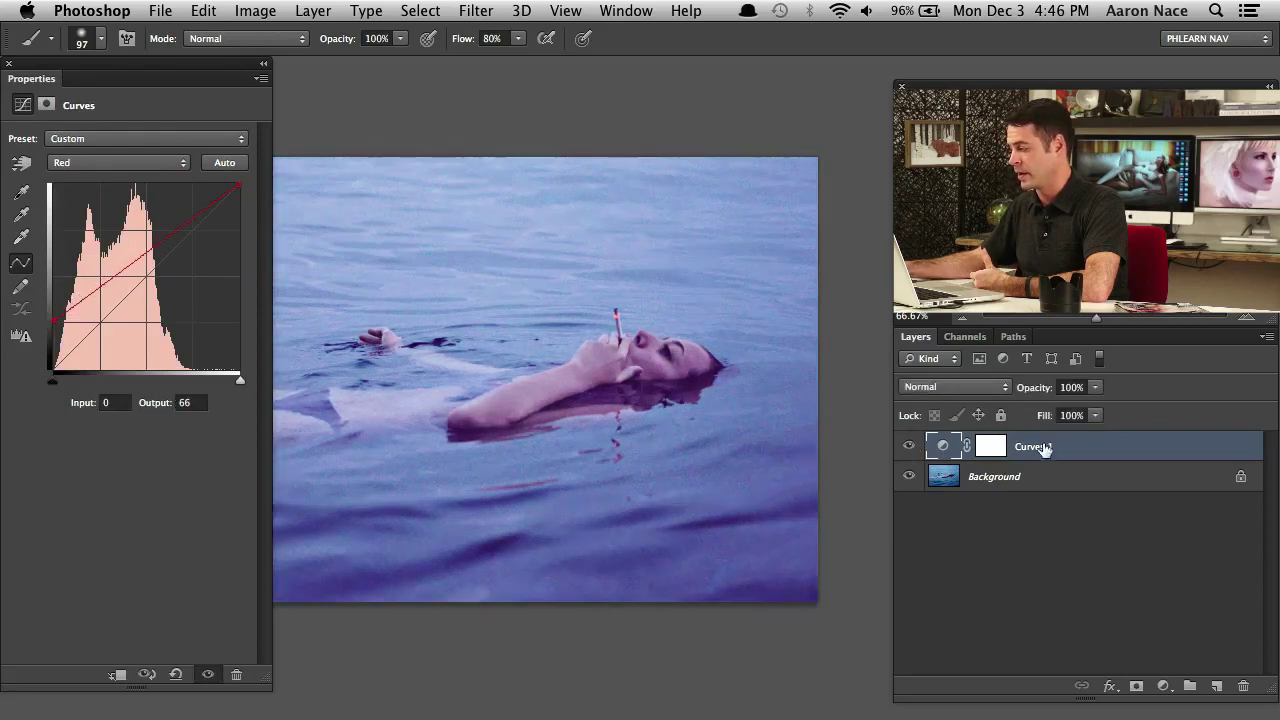
{"action": "left_click_drag", "start_coordinate": [1044, 393], "coordinate": [1087, 395]}
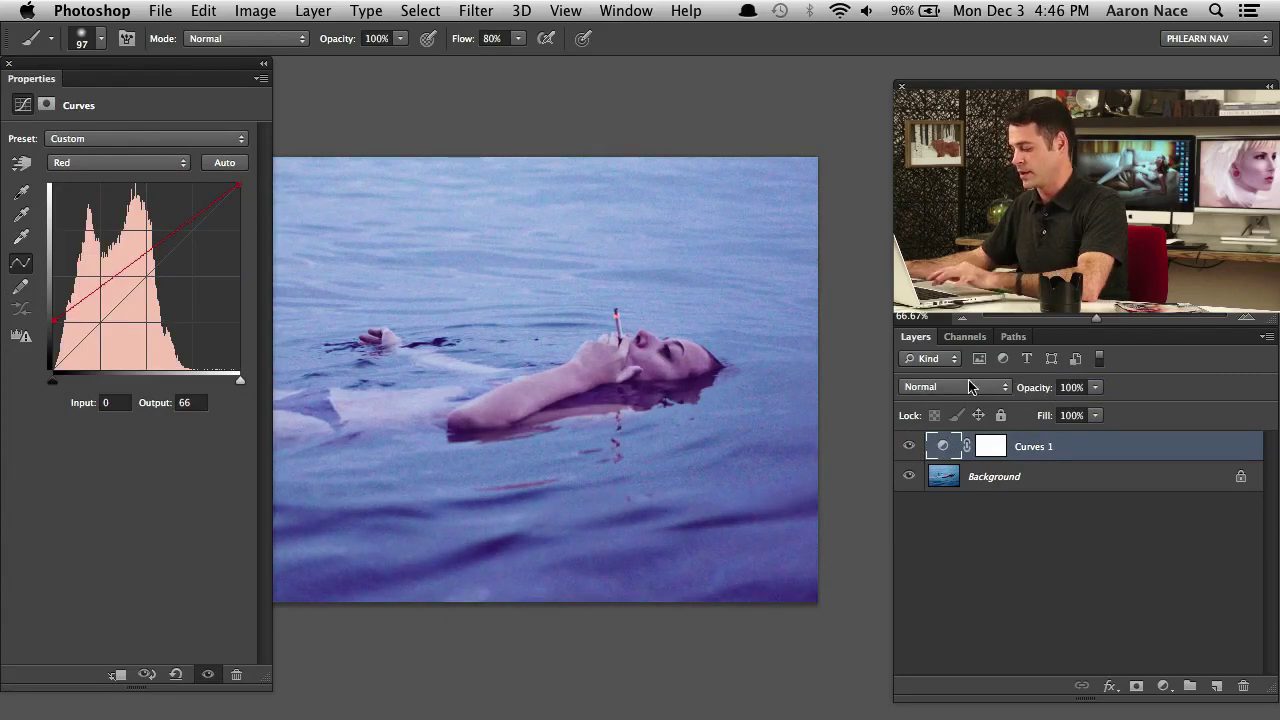
Bring Kozy.jpg to the front, reposition it, and close the empty Properties panel
{"action": "key", "text": "f"}
{"action": "key", "text": "f"}
{"action": "left_click", "coordinate": [703, 168]}
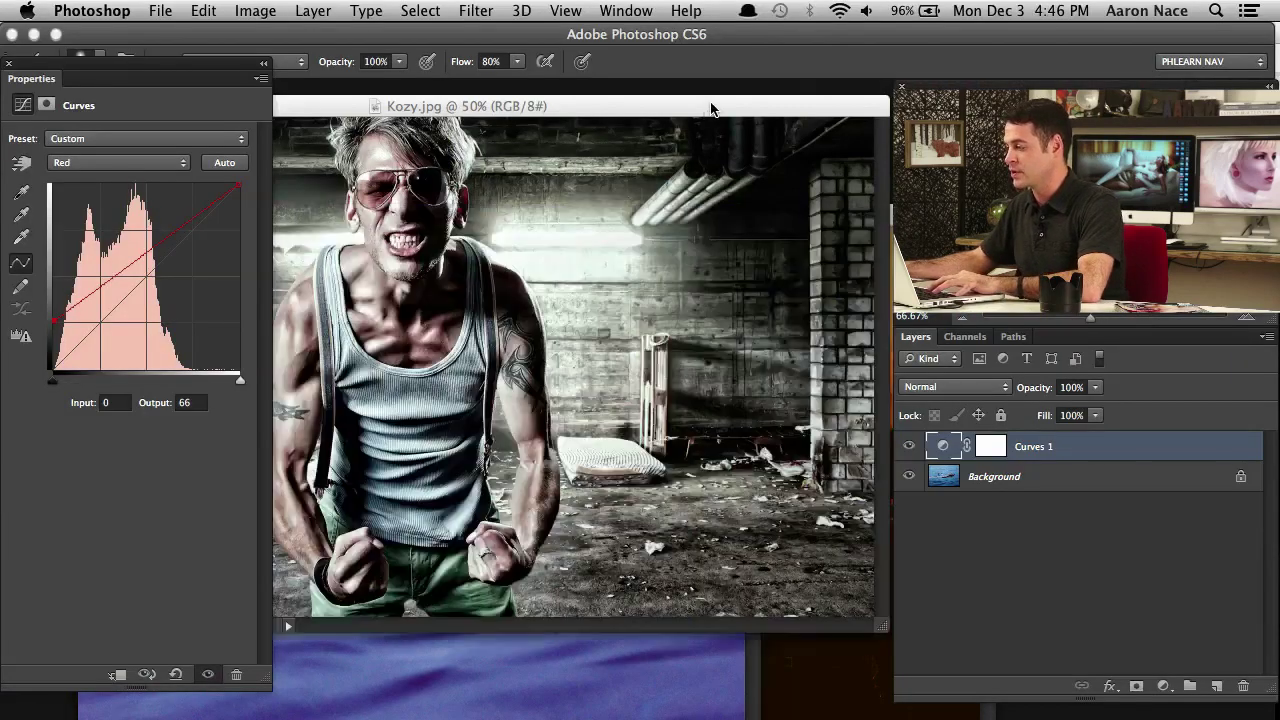
{"action": "key", "text": "f"}
{"action": "left_click_drag", "start_coordinate": [741, 366], "coordinate": [717, 371]}
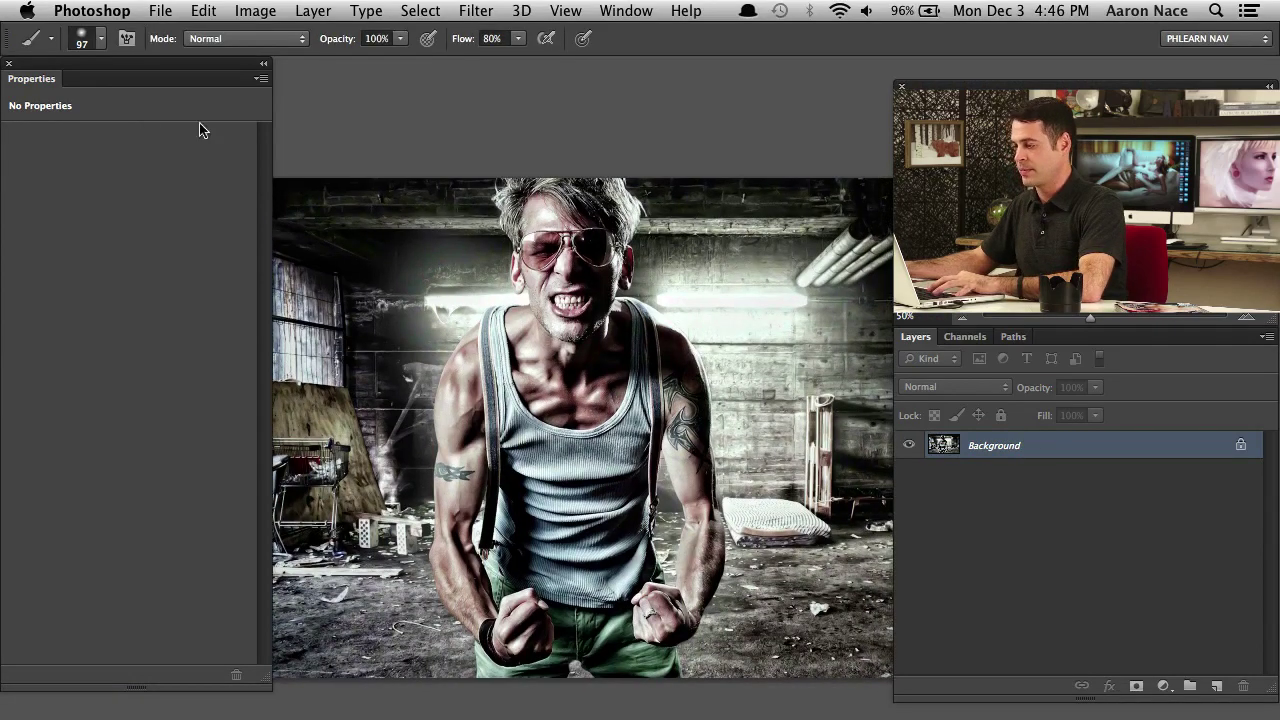
{"action": "left_click", "coordinate": [9, 63]}
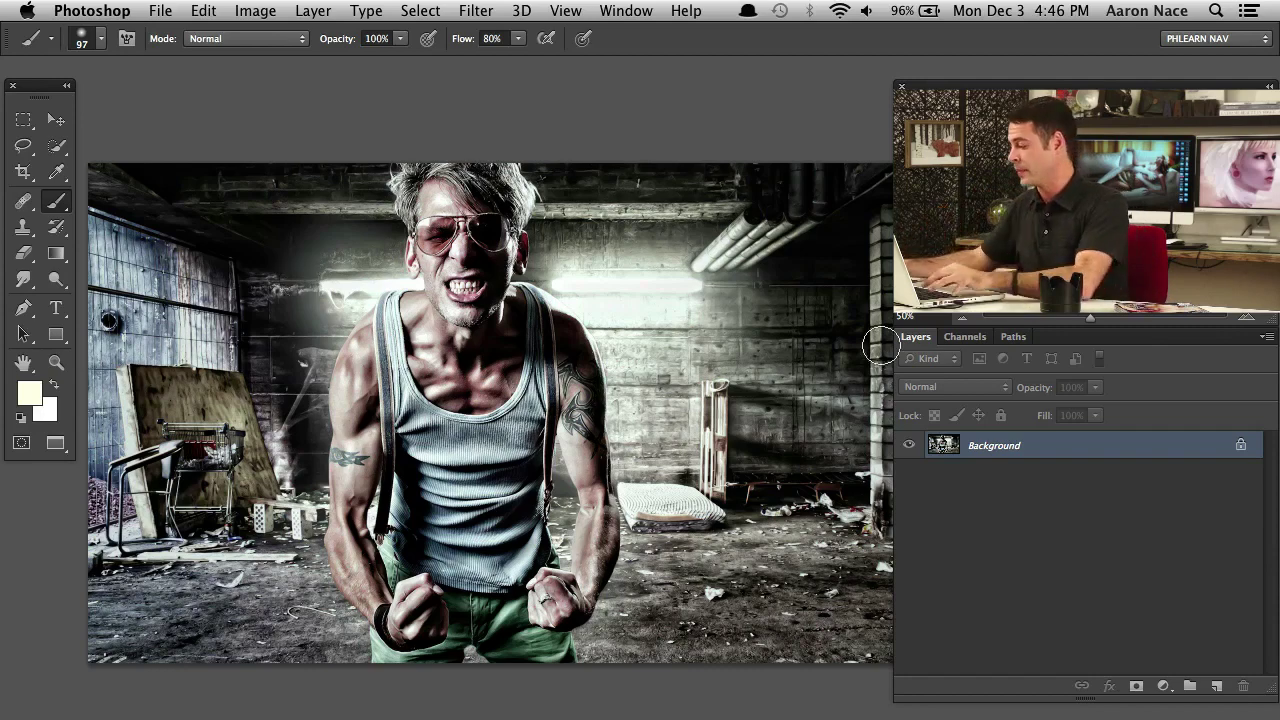
Add a Curves layer with black points at Output 36 red, 18 green and 8 blue
{"action": "left_click", "coordinate": [1163, 686]}
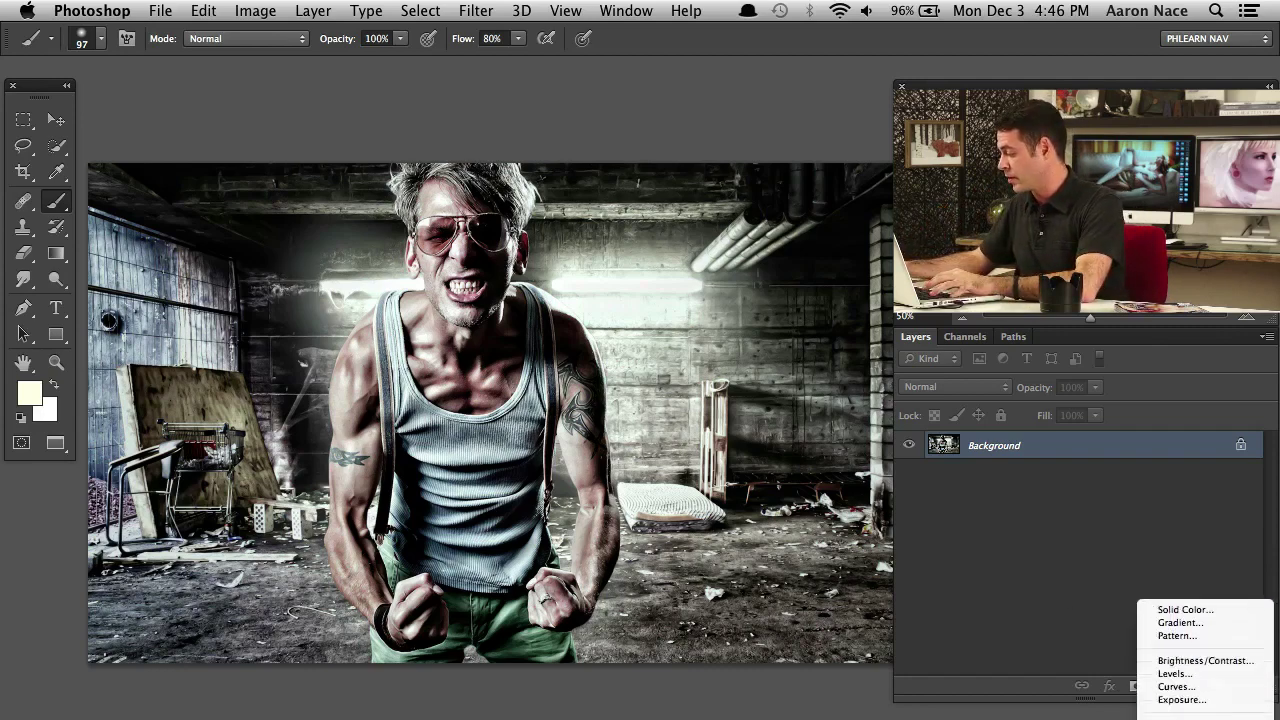
{"action": "left_click", "coordinate": [1176, 686]}
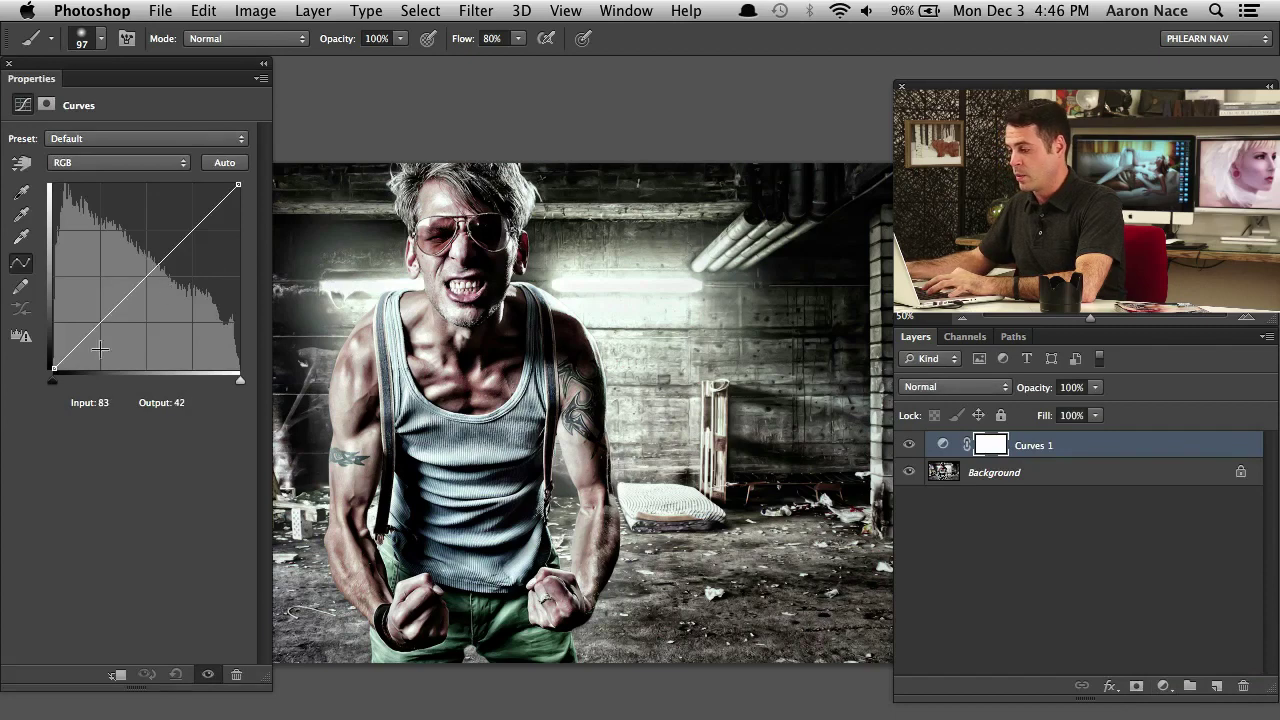
{"action": "left_click", "coordinate": [114, 163]}
{"action": "left_click", "coordinate": [114, 172]}
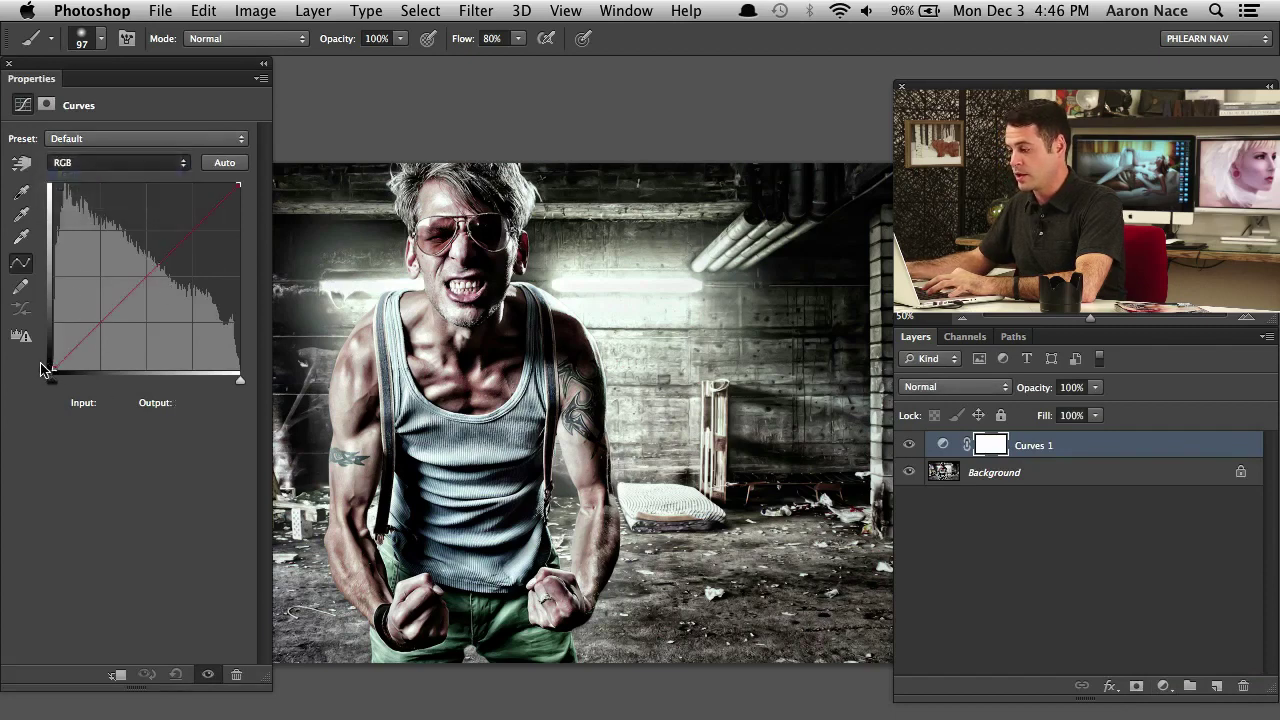
{"action": "left_click_drag", "start_coordinate": [52, 363], "coordinate": [45, 341]}
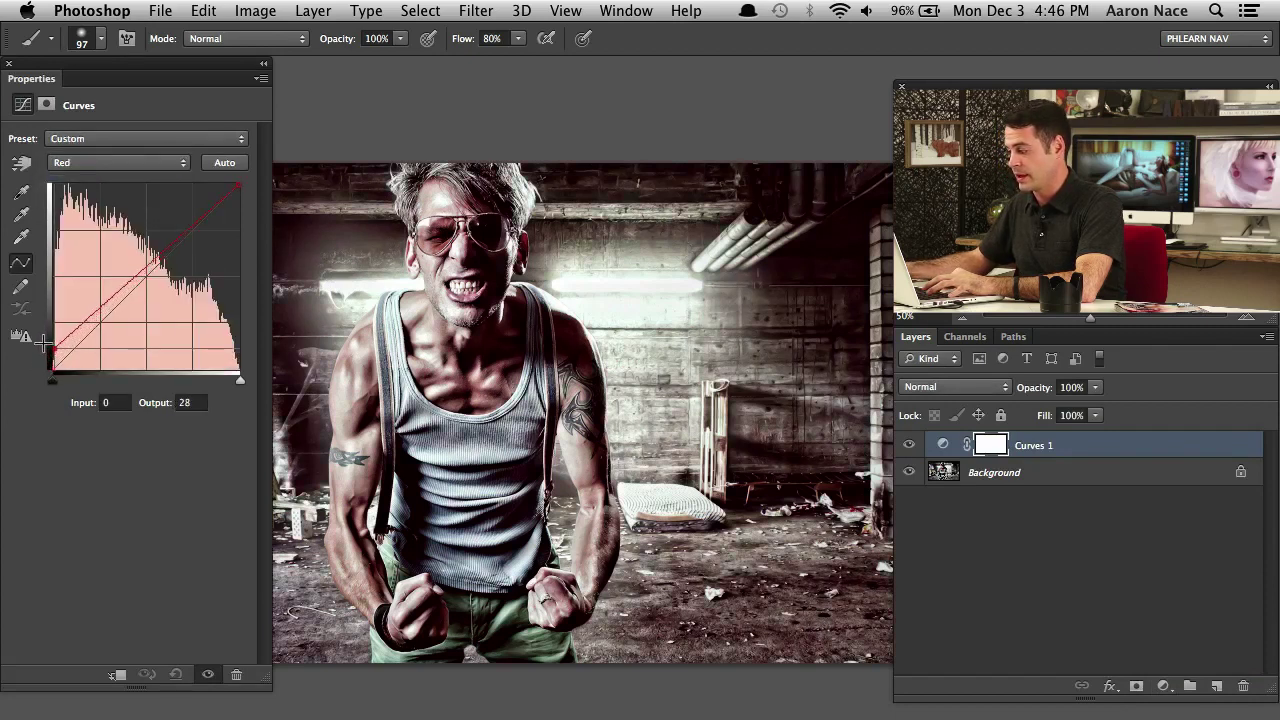
{"action": "left_click", "coordinate": [157, 163]}
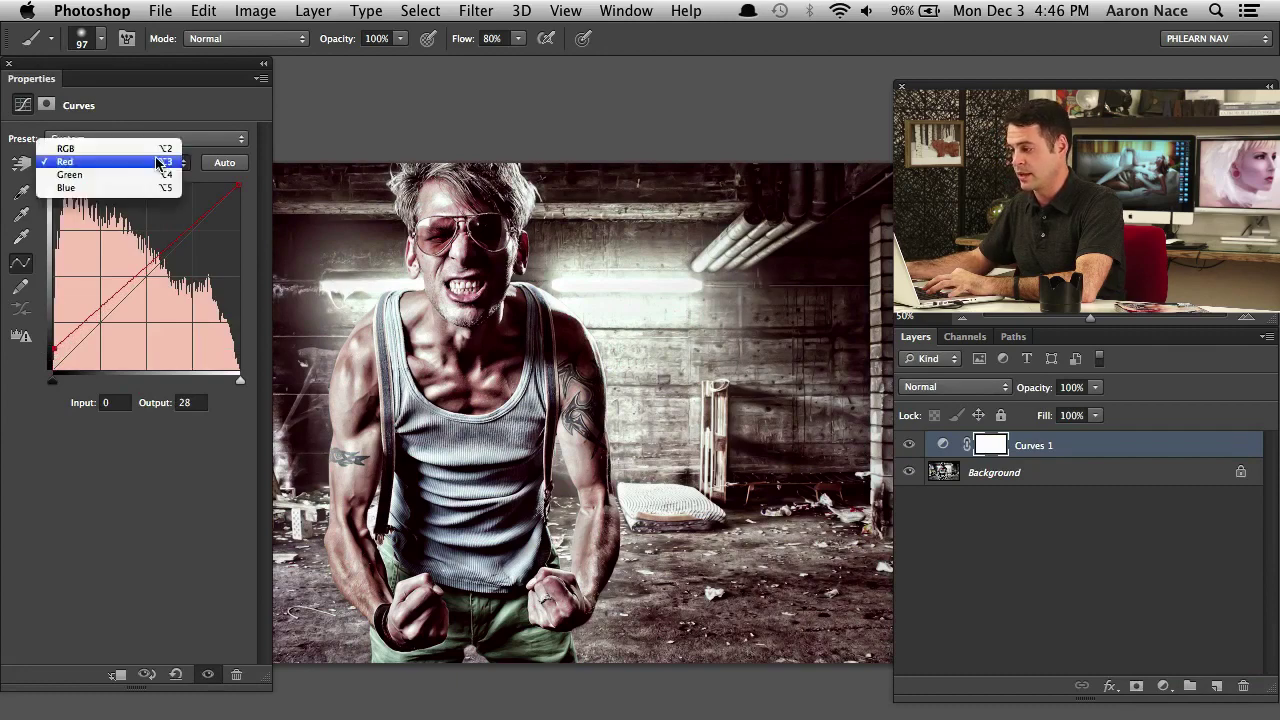
{"action": "left_click", "coordinate": [157, 175]}
{"action": "left_click_drag", "start_coordinate": [55, 366], "coordinate": [46, 352]}
{"action": "left_click", "coordinate": [107, 170]}
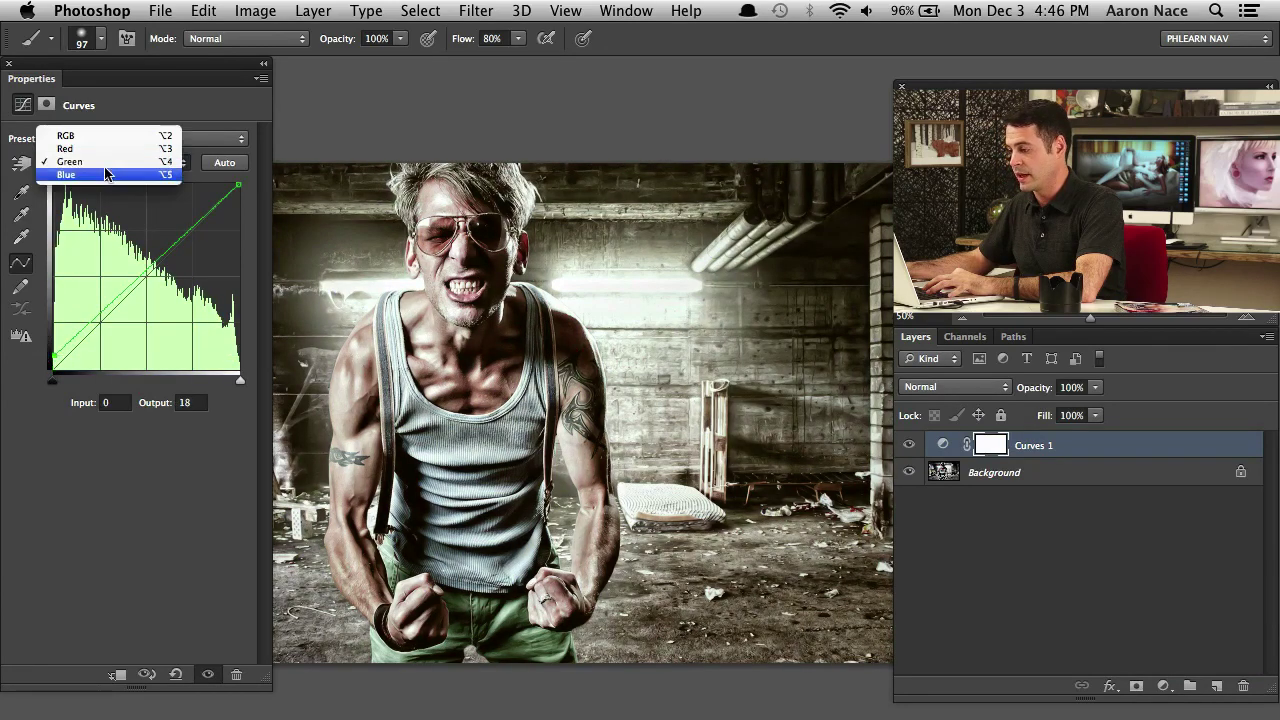
{"action": "left_click", "coordinate": [108, 175]}
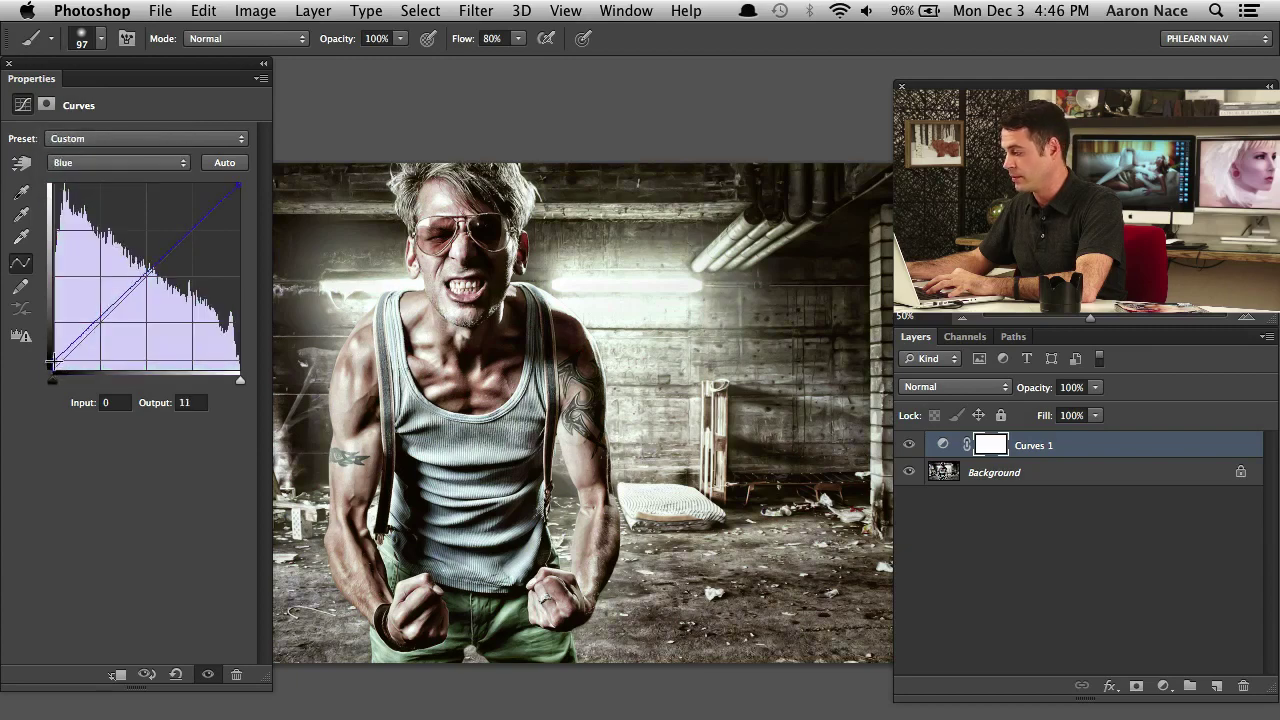
{"action": "left_click", "coordinate": [109, 165]}
{"action": "left_click", "coordinate": [114, 133]}
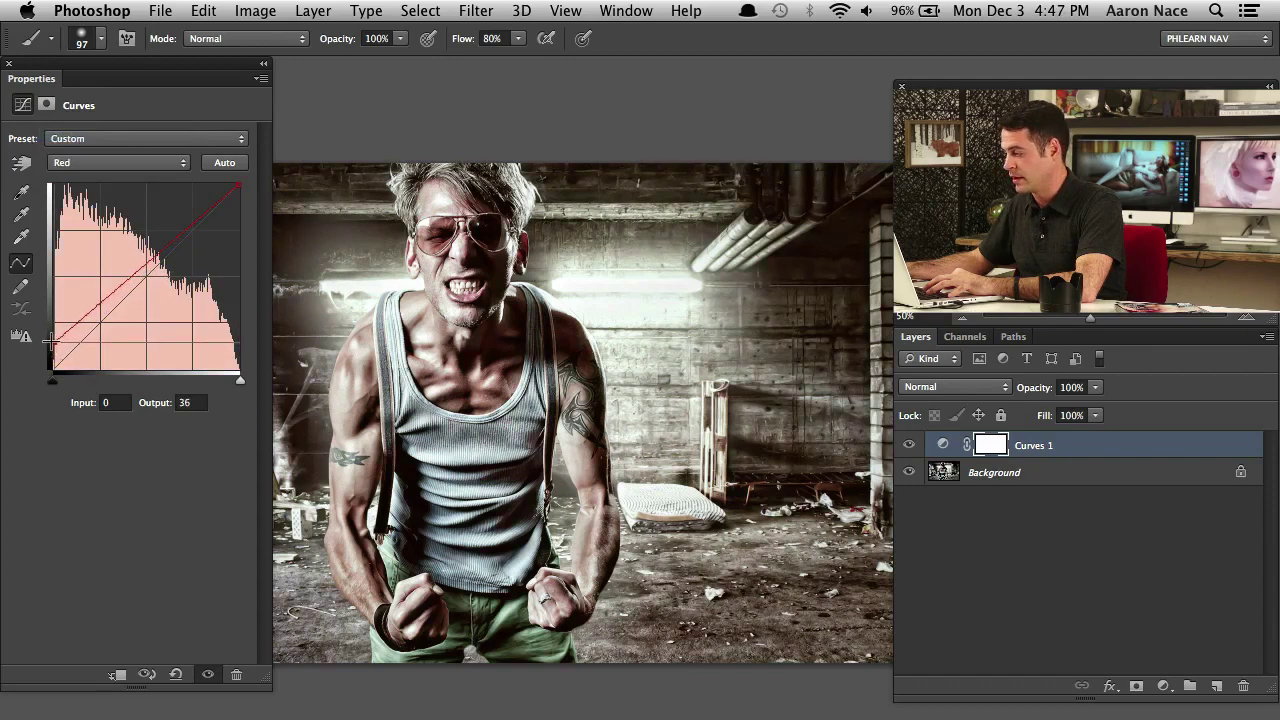
Toggle Curves 1 to compare the tint, then select its layer mask
{"action": "left_click", "coordinate": [911, 448]}
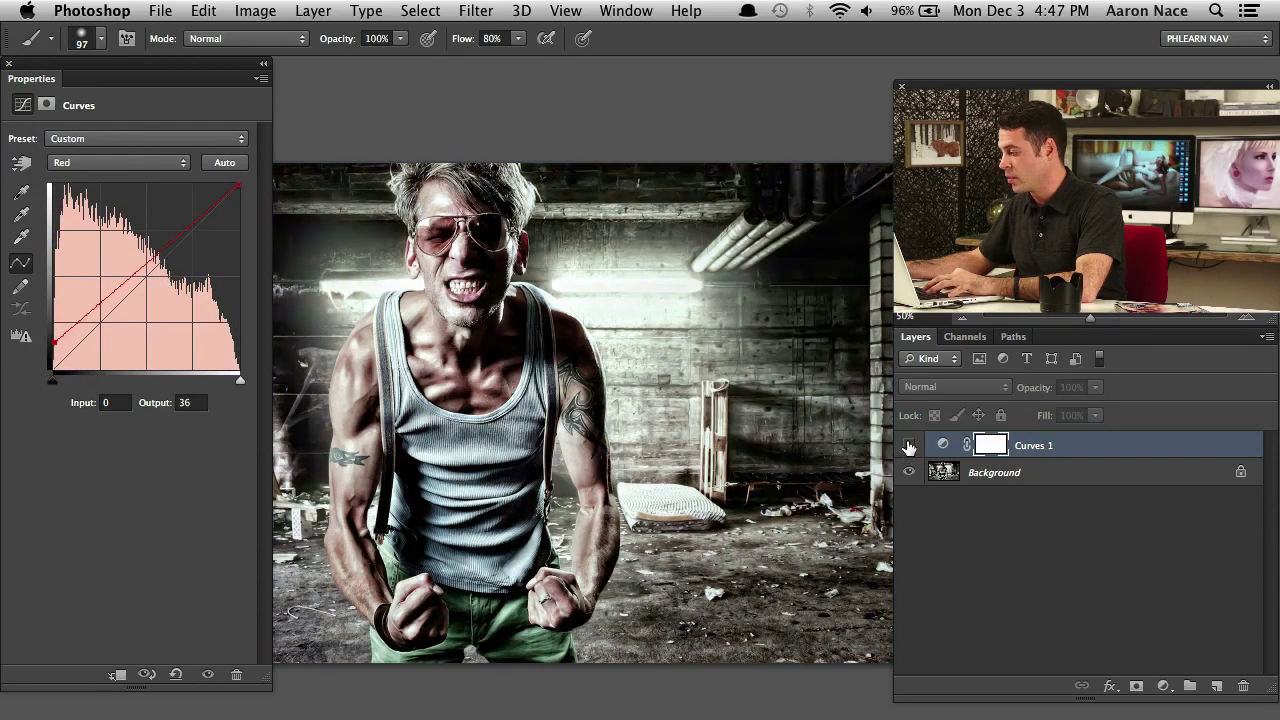
{"action": "left_click", "coordinate": [911, 448]}
{"action": "left_click", "coordinate": [912, 447]}
{"action": "left_click", "coordinate": [912, 447]}
{"action": "left_click", "coordinate": [911, 446]}
{"action": "left_click", "coordinate": [911, 446]}
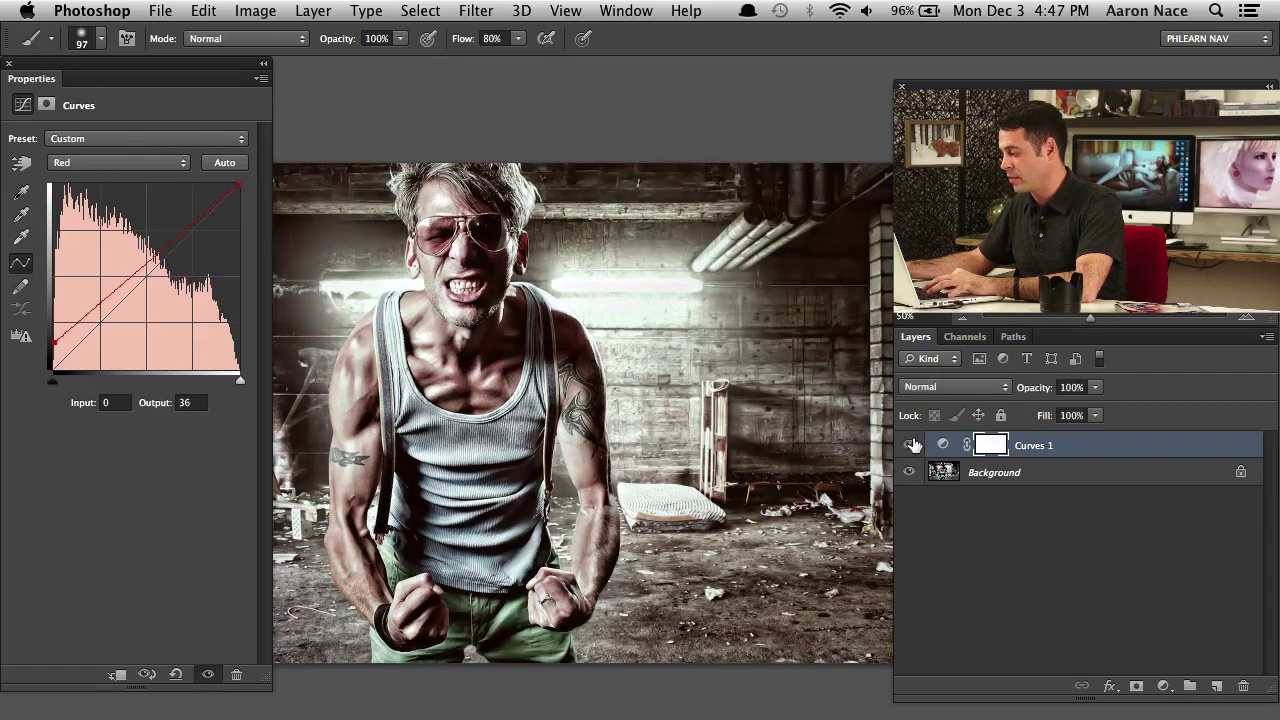
{"action": "left_click", "coordinate": [911, 446]}
{"action": "left_click", "coordinate": [911, 445]}
{"action": "left_click", "coordinate": [911, 445]}
{"action": "left_click", "coordinate": [911, 445]}
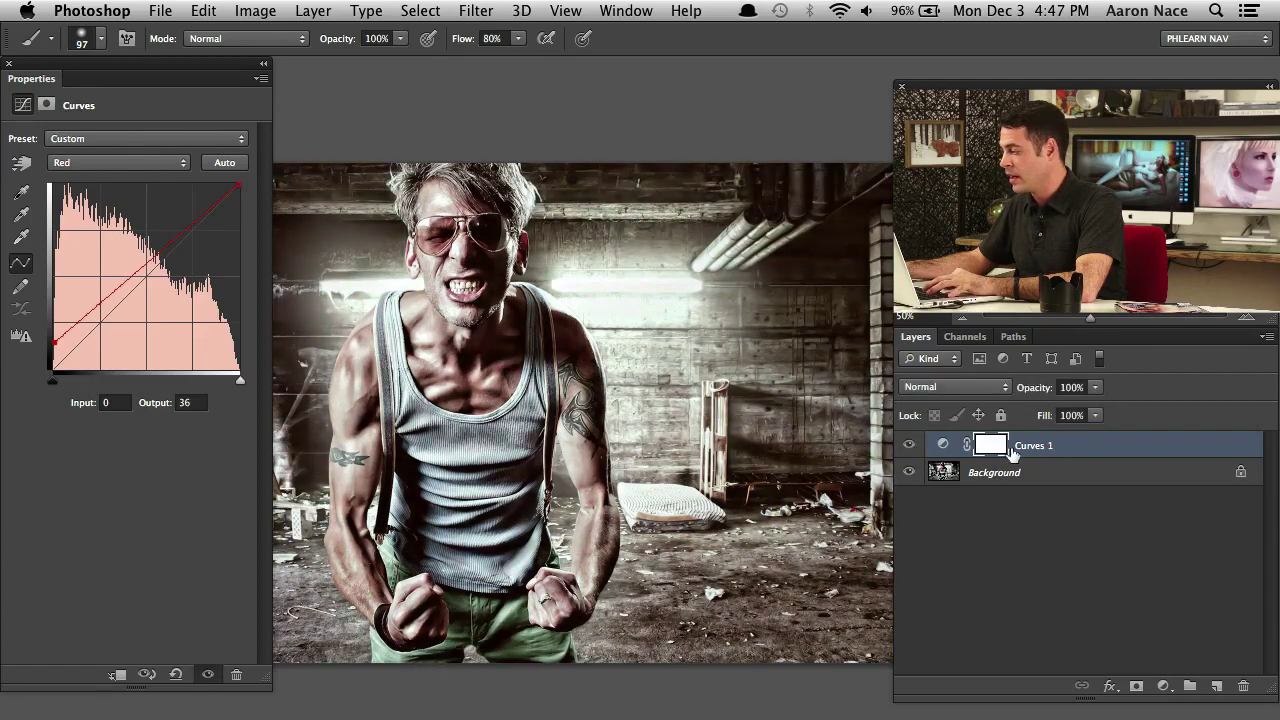
{"action": "left_click", "coordinate": [990, 445]}
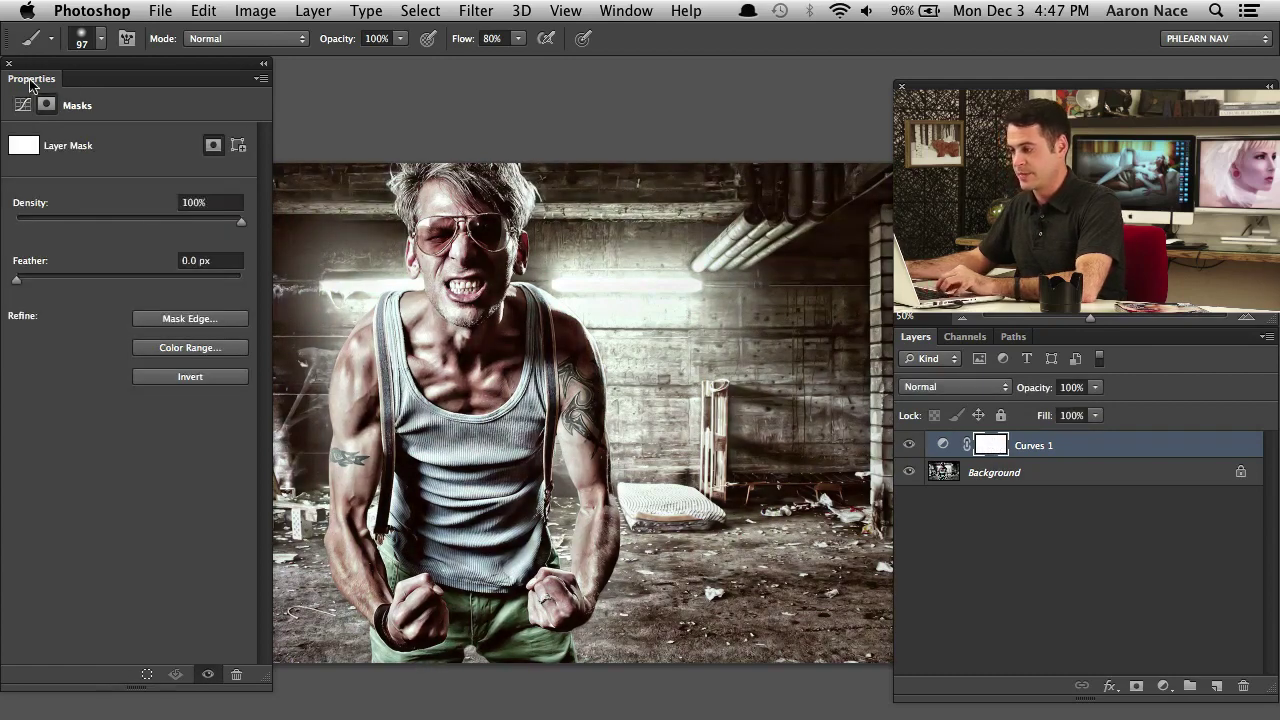
Paint the man's body, face and hair out of the Curves 1 mask with black
{"action": "left_click", "coordinate": [10, 63]}
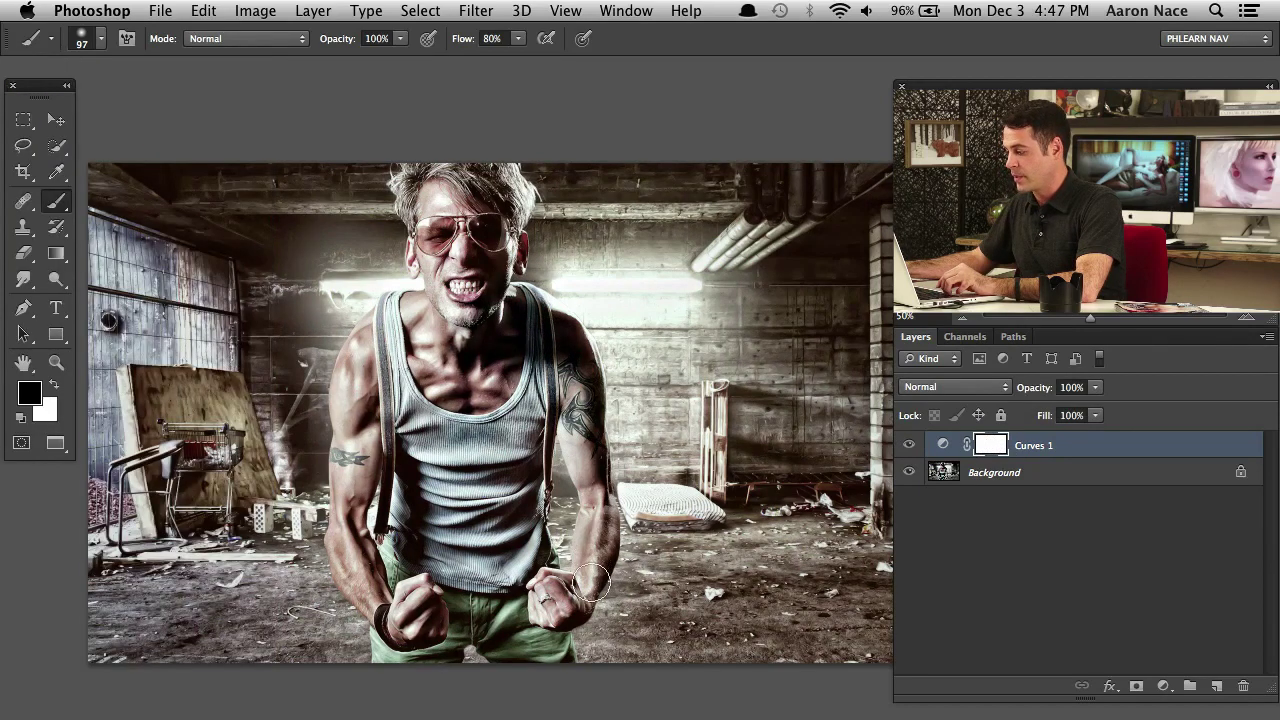
{"action": "mouse_move", "coordinate": [541, 627]}
{"action": "left_mouse_down"}
{"action": "mouse_move", "coordinate": [520, 505]}
{"action": "mouse_move", "coordinate": [421, 660]}
{"action": "left_mouse_up"}
{"action": "left_click_drag", "start_coordinate": [380, 593], "coordinate": [372, 593]}
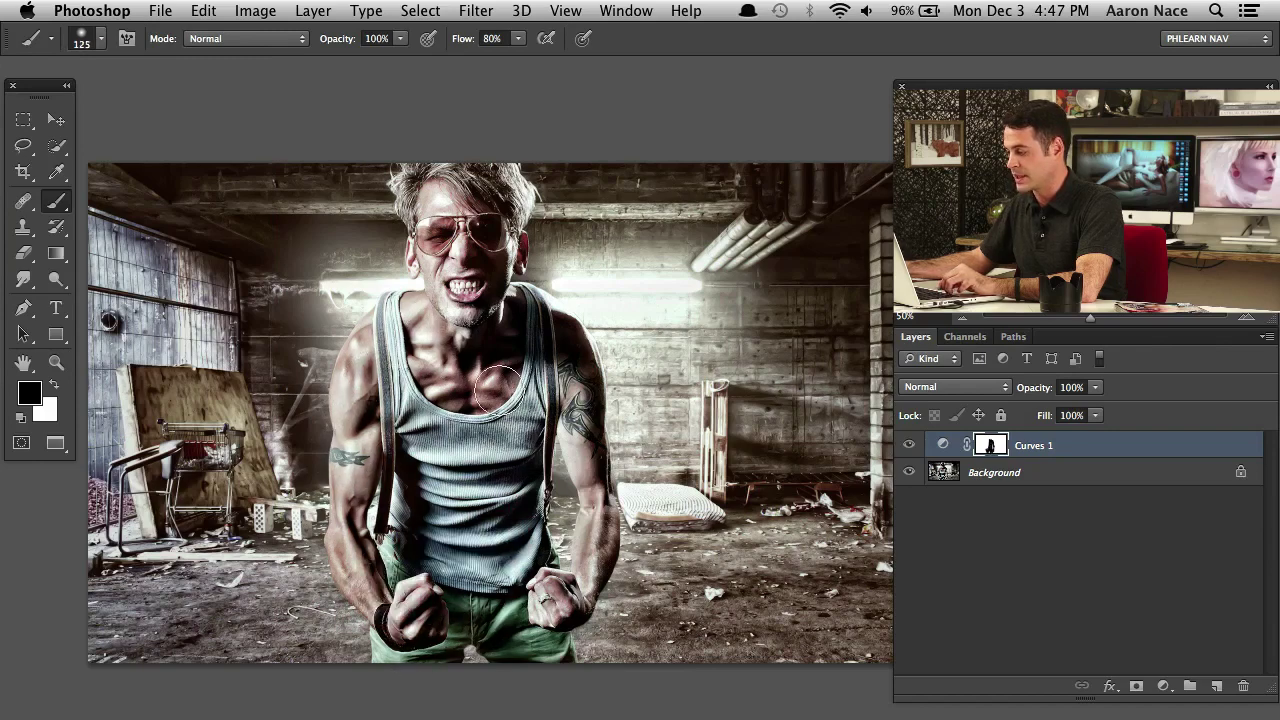
{"action": "left_click_drag", "start_coordinate": [487, 292], "coordinate": [447, 172]}
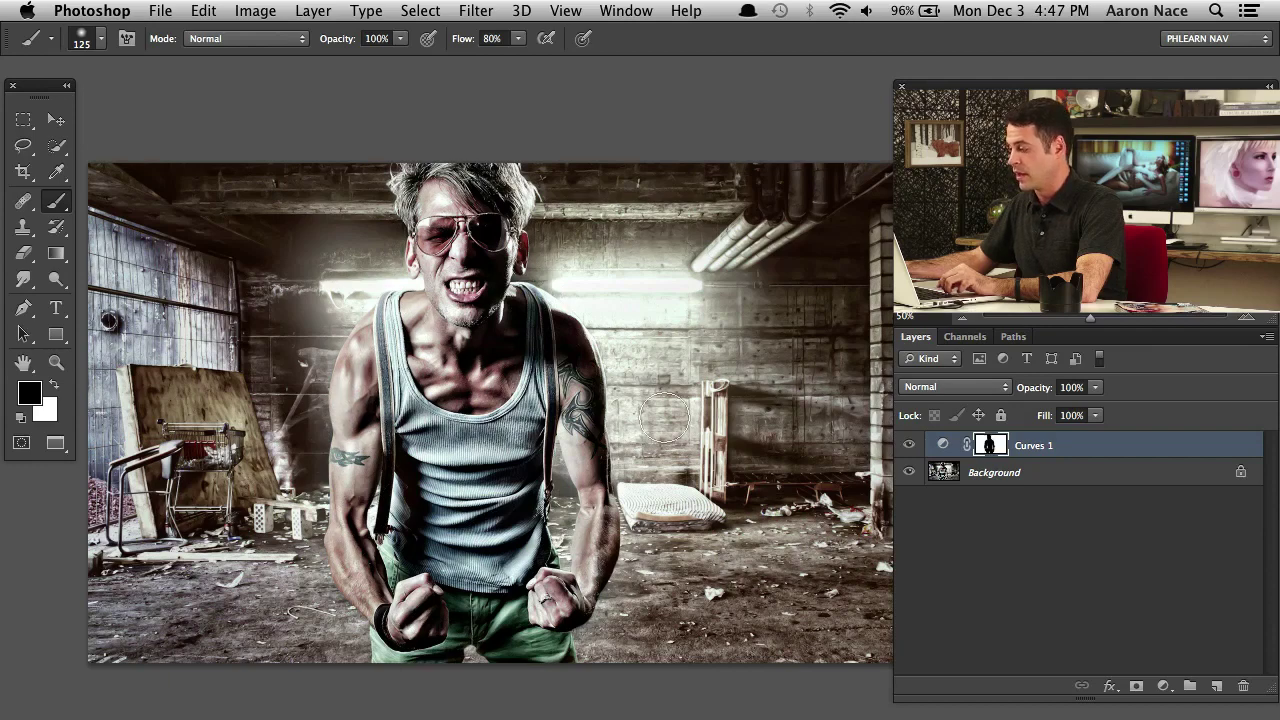
Toggle the Curves 1 tint on and off to compare, then return to standard screen mode
{"action": "left_click", "coordinate": [909, 447]}
{"action": "left_click", "coordinate": [909, 447]}
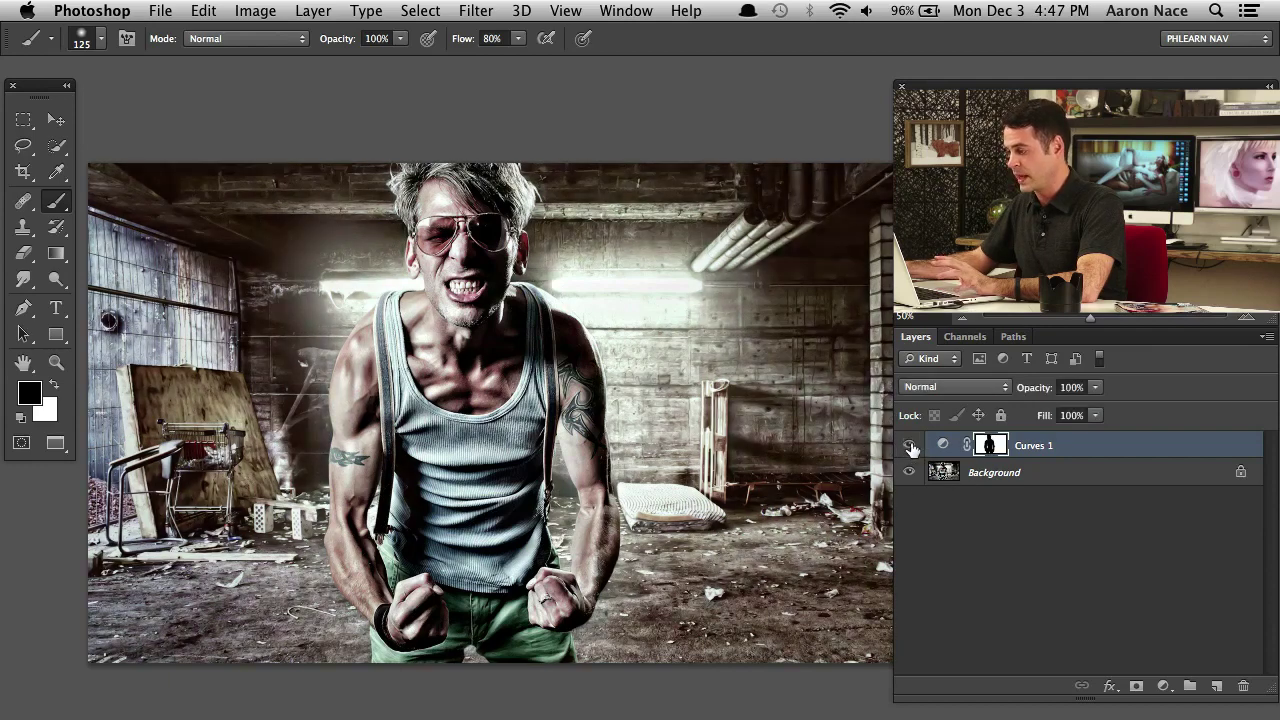
{"action": "left_click", "coordinate": [910, 447]}
{"action": "left_click", "coordinate": [910, 447]}
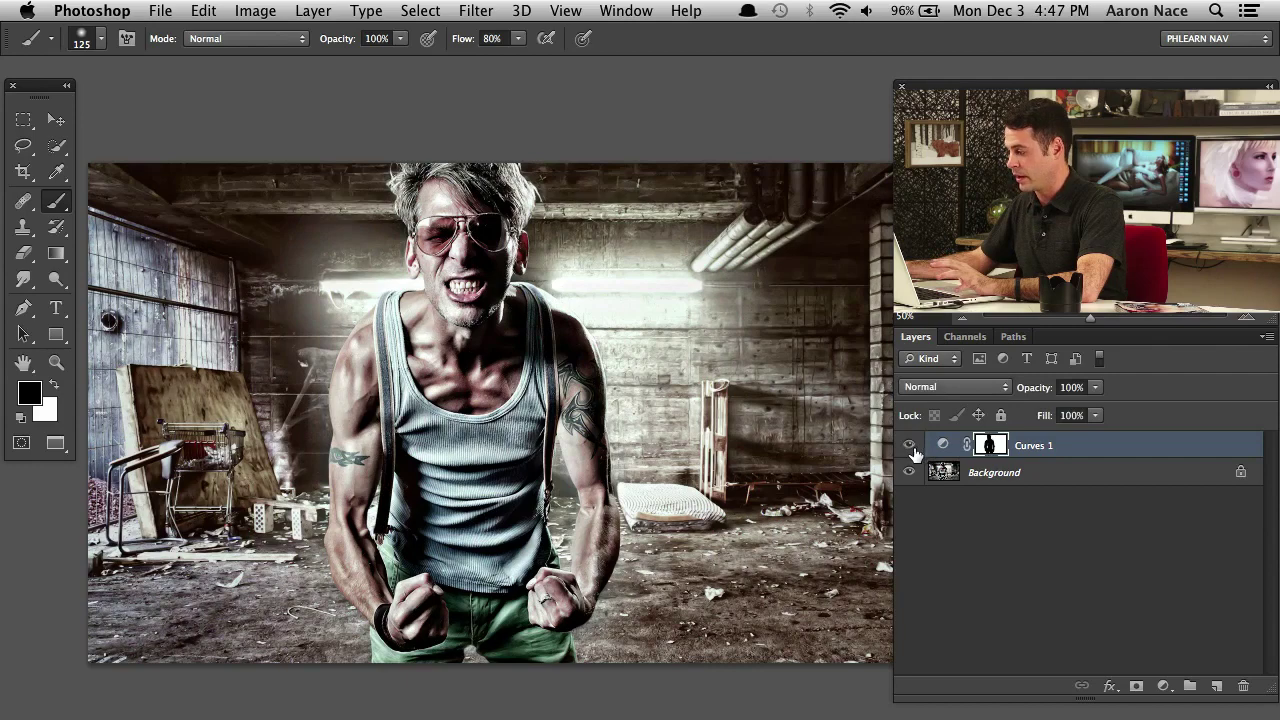
{"action": "left_click", "coordinate": [910, 447]}
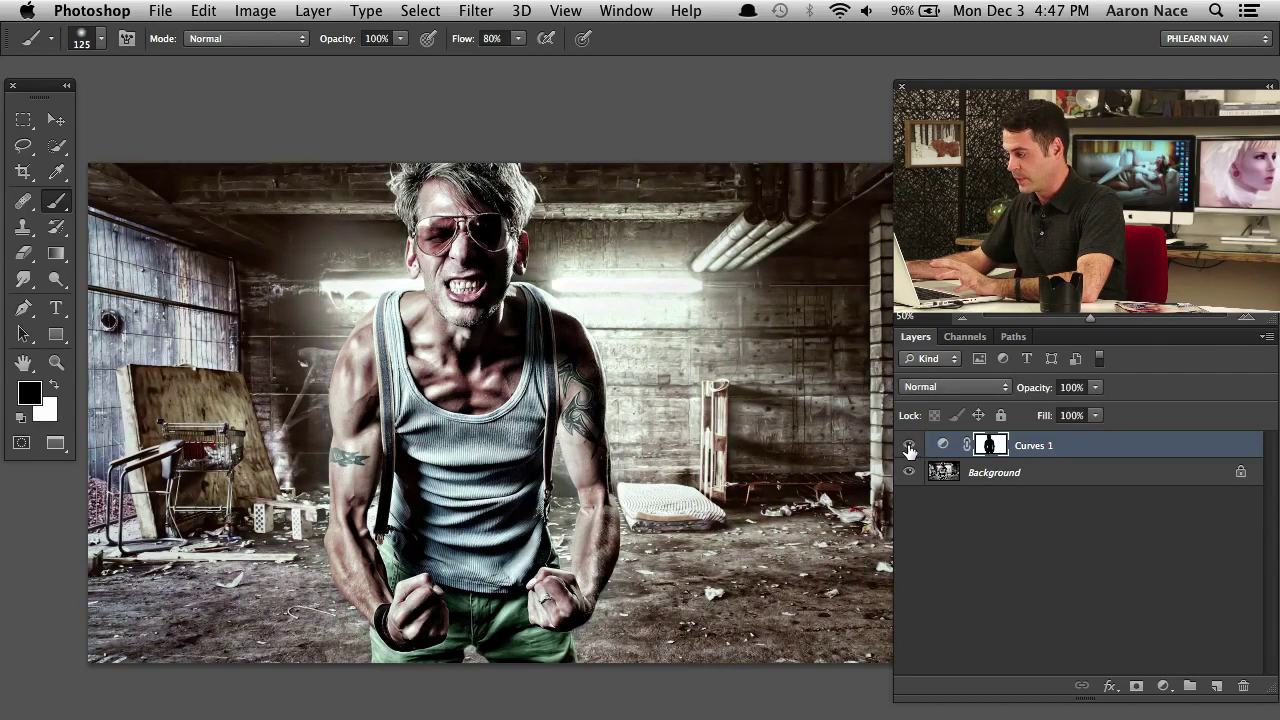
{"action": "left_click", "coordinate": [910, 447]}
{"action": "left_click", "coordinate": [910, 447]}
{"action": "left_click", "coordinate": [910, 447]}
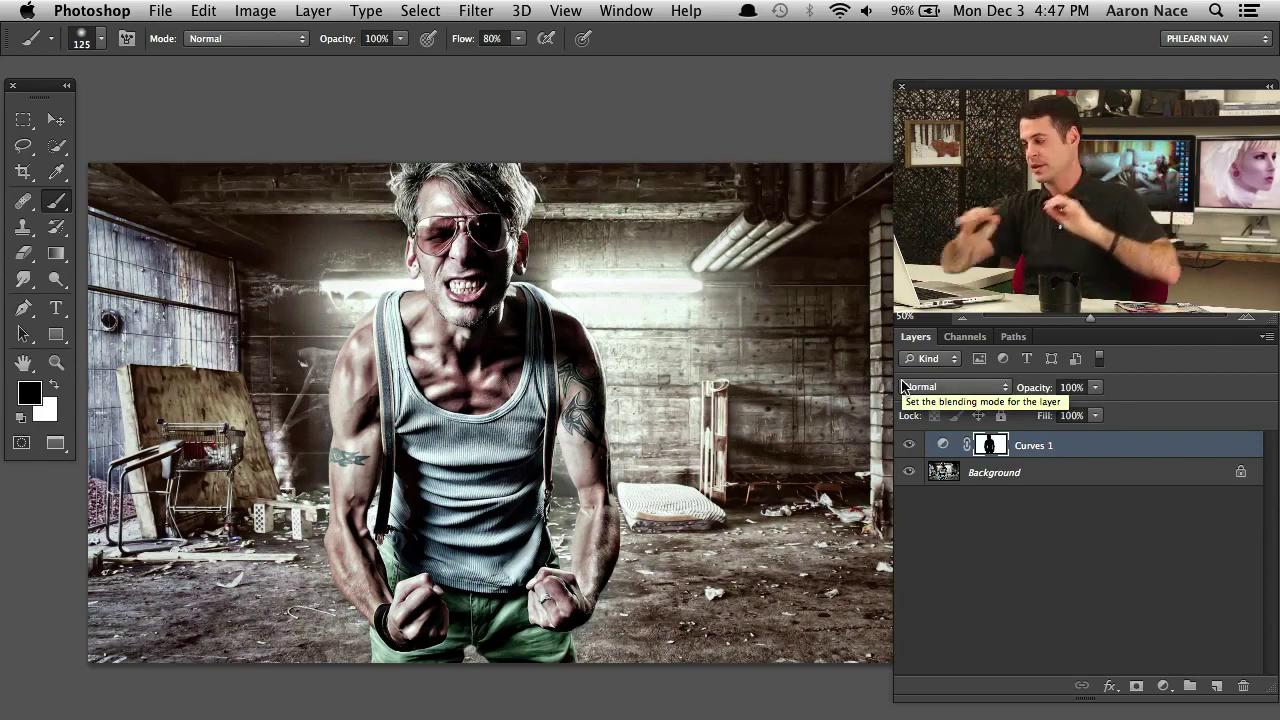
{"action": "left_click", "coordinate": [910, 446]}
{"action": "left_click", "coordinate": [910, 446]}
{"action": "left_click", "coordinate": [910, 446]}
{"action": "left_click", "coordinate": [910, 446]}
{"action": "left_click", "coordinate": [910, 446]}
{"action": "left_click", "coordinate": [910, 446]}
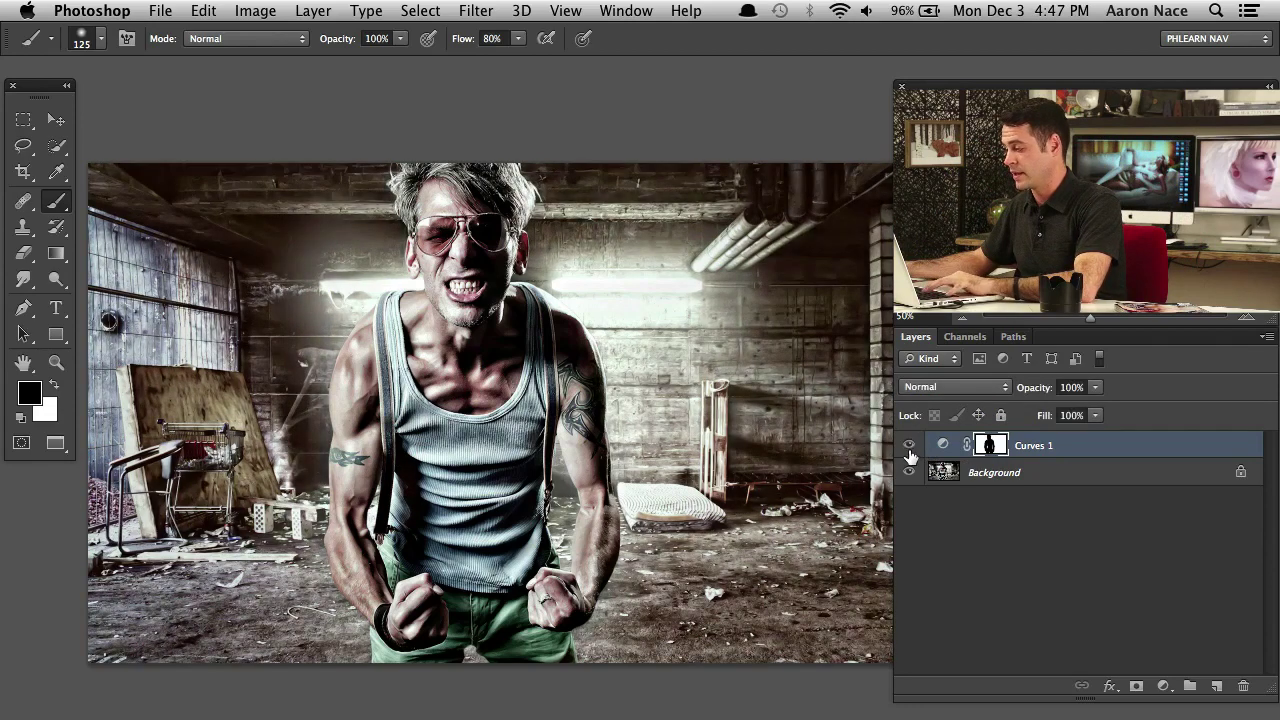
{"action": "key", "text": "f"}
{"action": "key", "text": "f"}
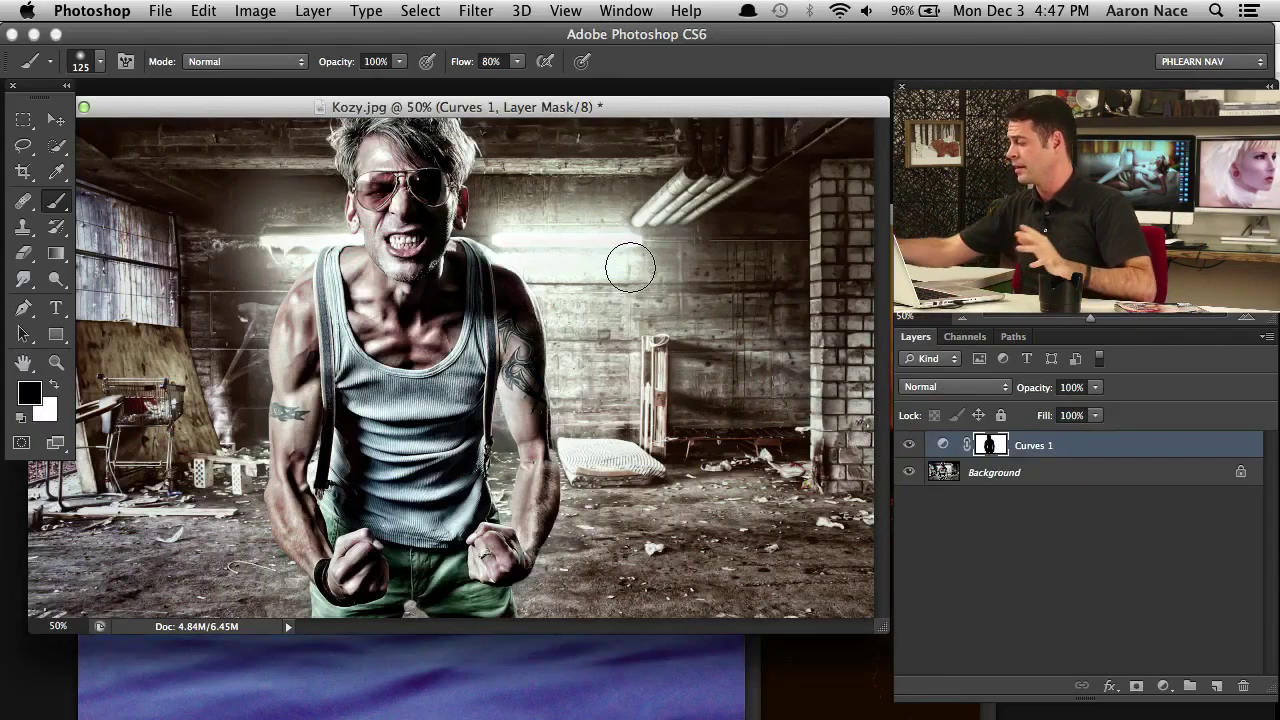